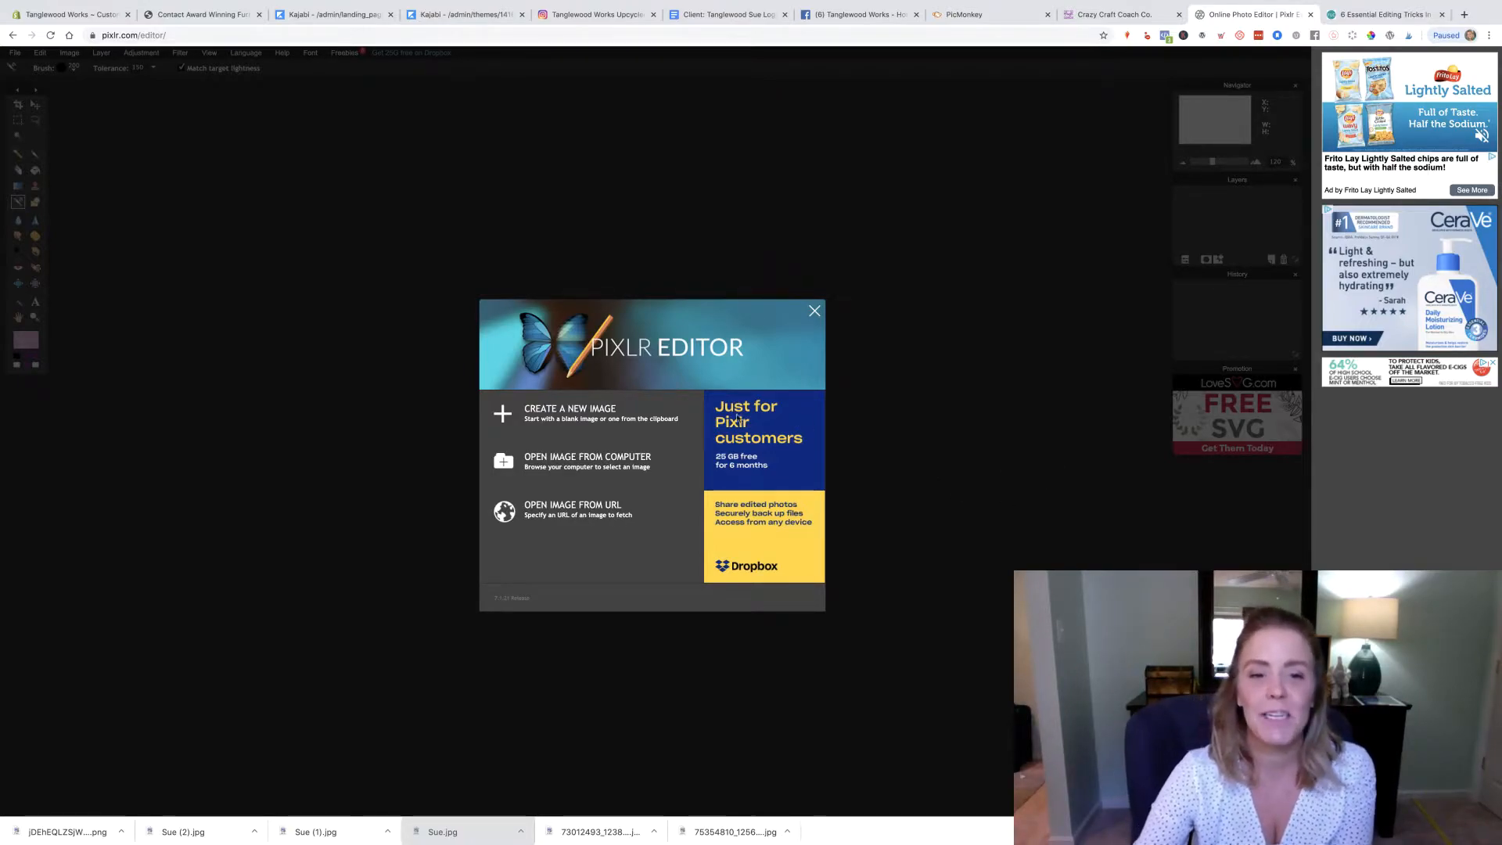
# Open the purple Crazy Ass Craft Coach logo PNG from the computer's Downloads folder.
pyautogui.click(627, 422)
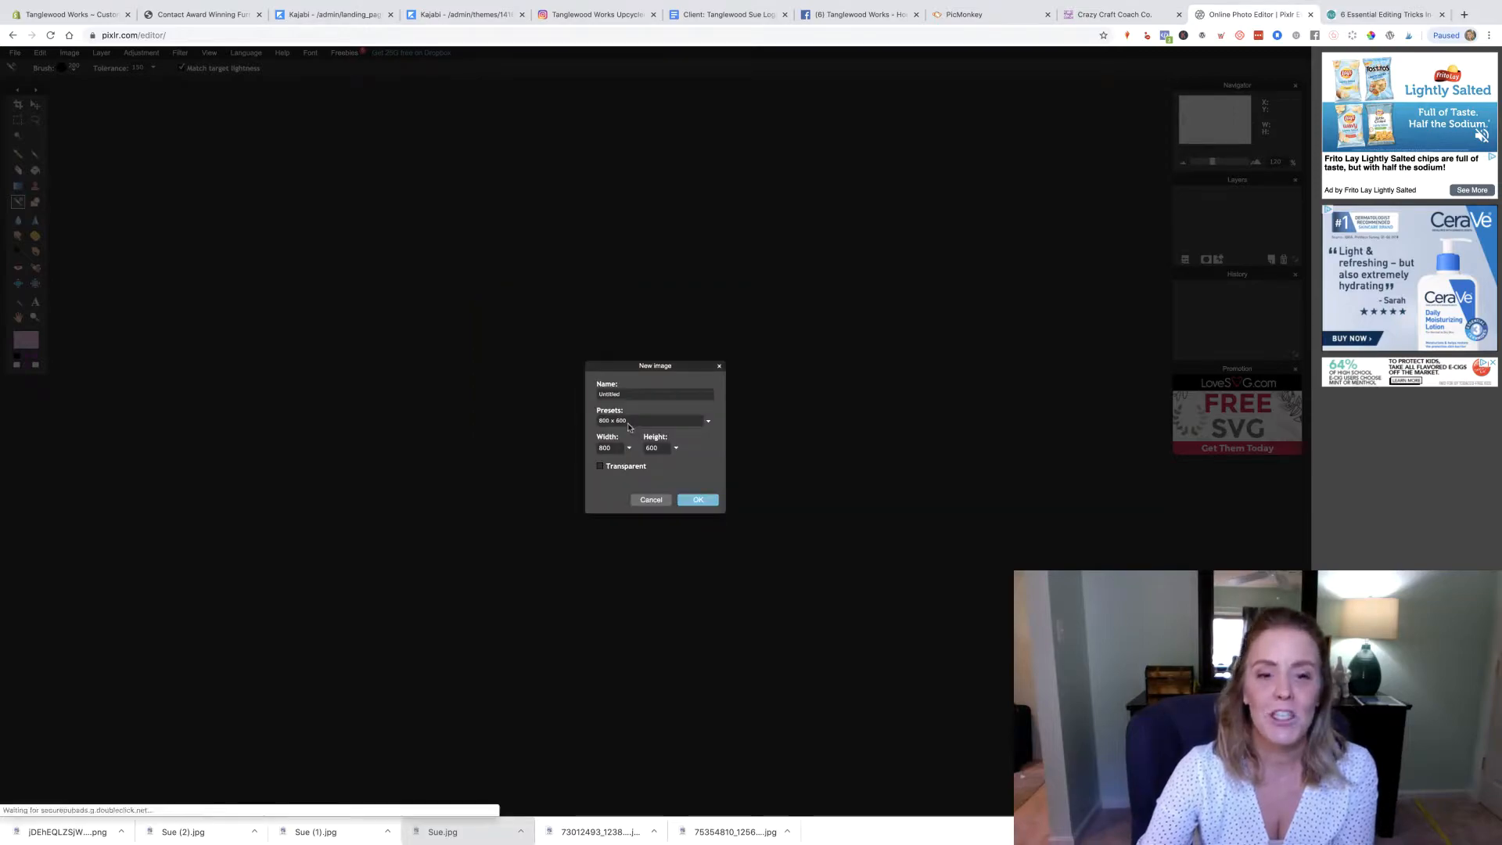
pyautogui.click(650, 501)
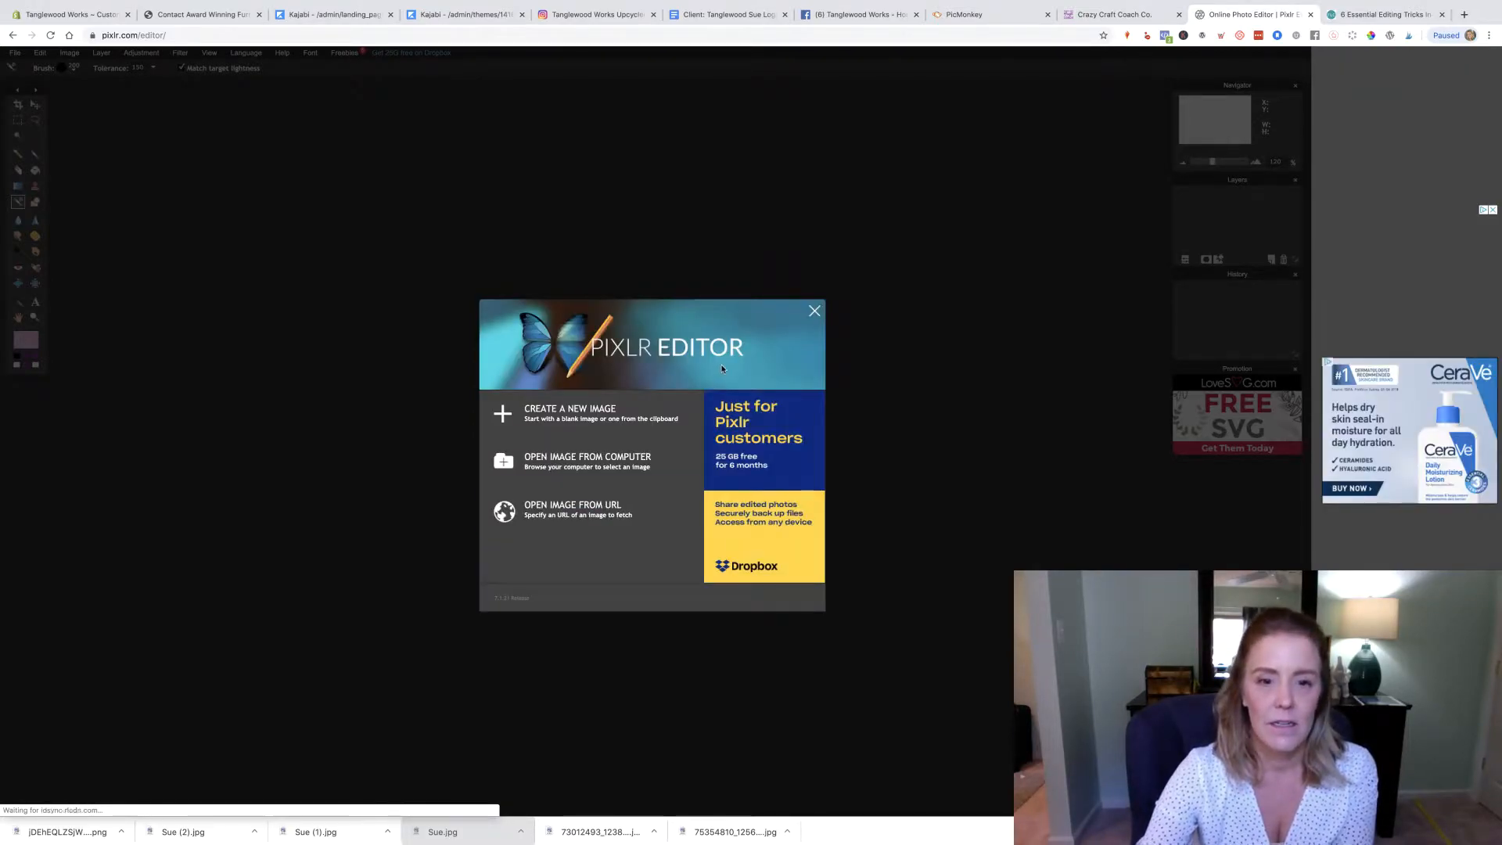
pyautogui.click(612, 469)
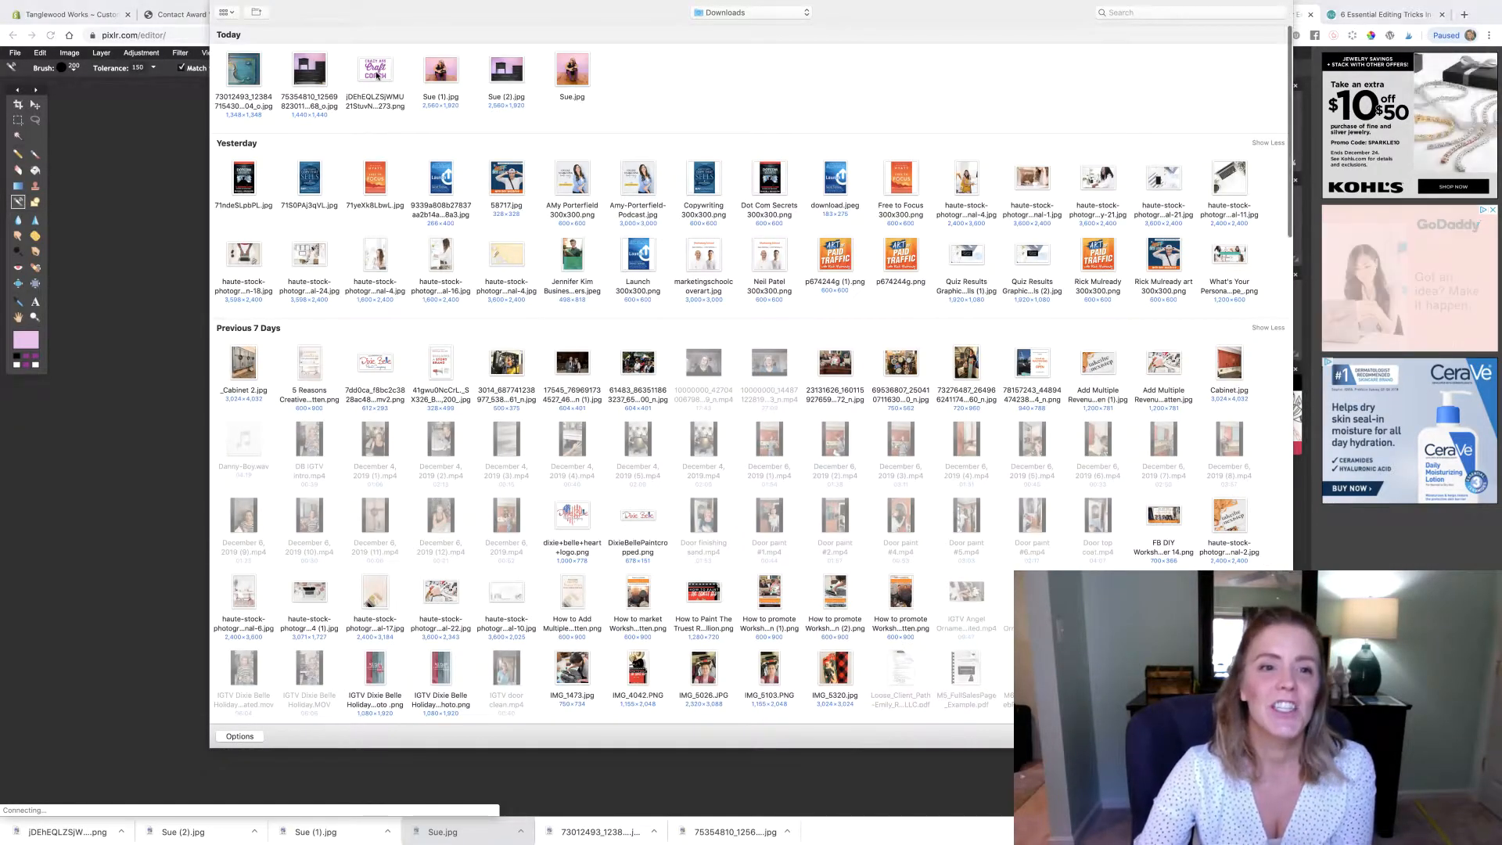
pyautogui.click(376, 72)
pyautogui.press('Return')
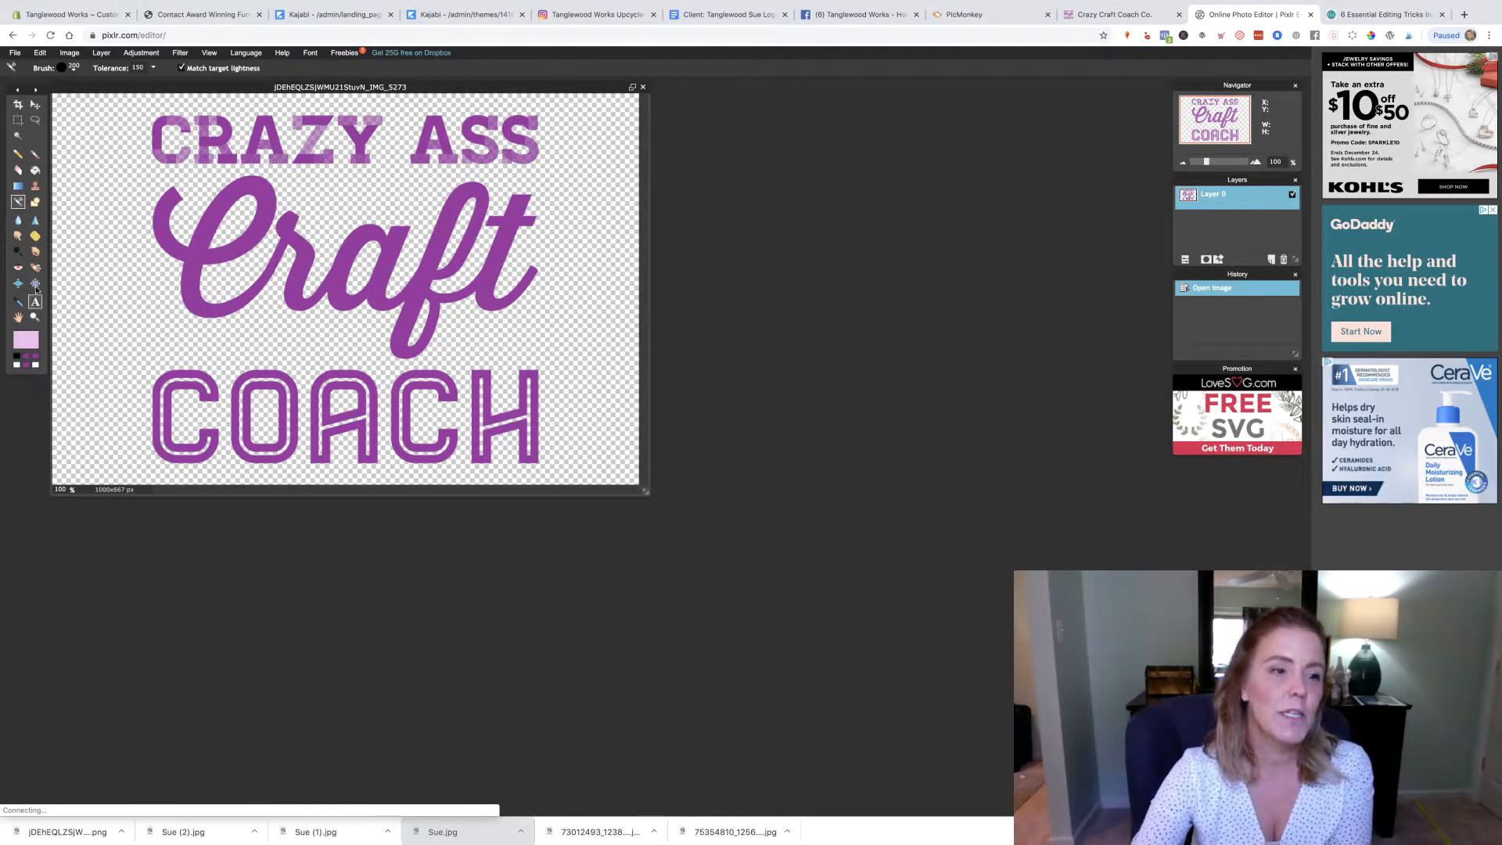
# Sample the purple from the word Craft and lighten it to a pale purple with hue 296, saturation 15 and lightness 100.
pyautogui.click(18, 302)
pyautogui.click(206, 239)
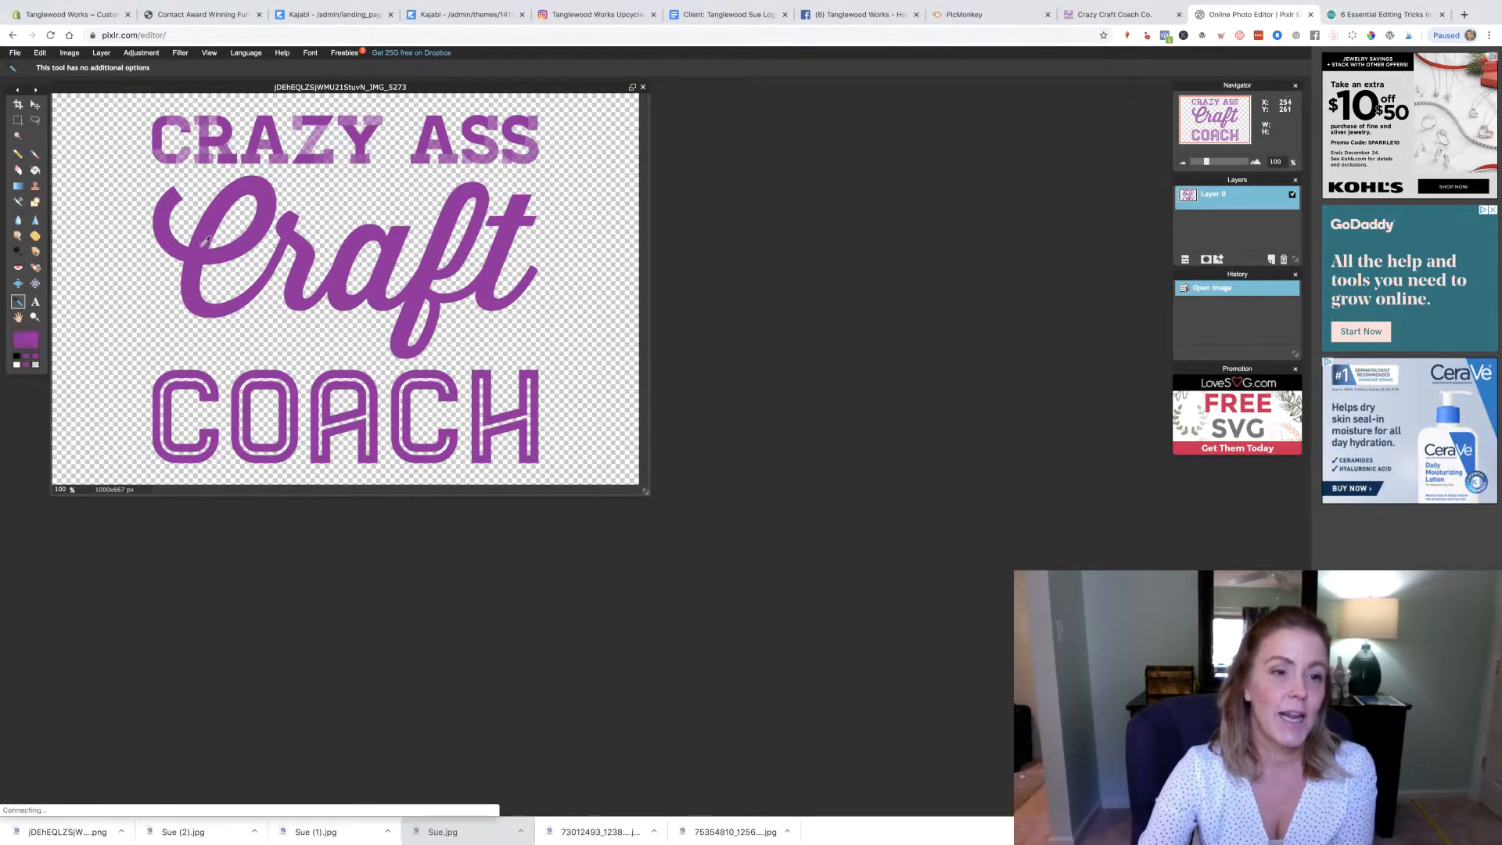
pyautogui.click(26, 338)
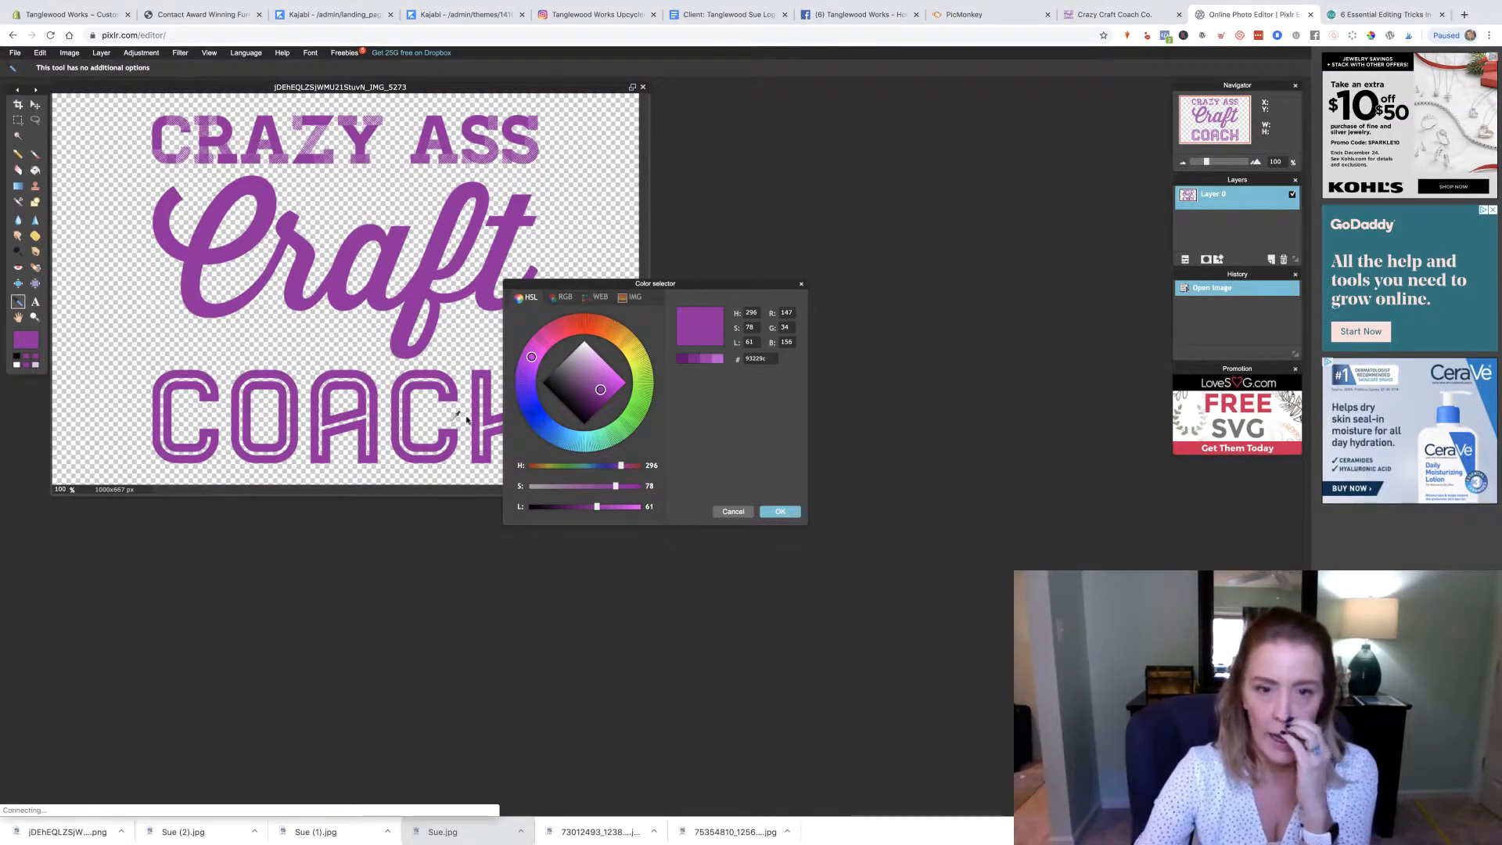
pyautogui.moveTo(600, 389); pyautogui.dragTo(591, 348)
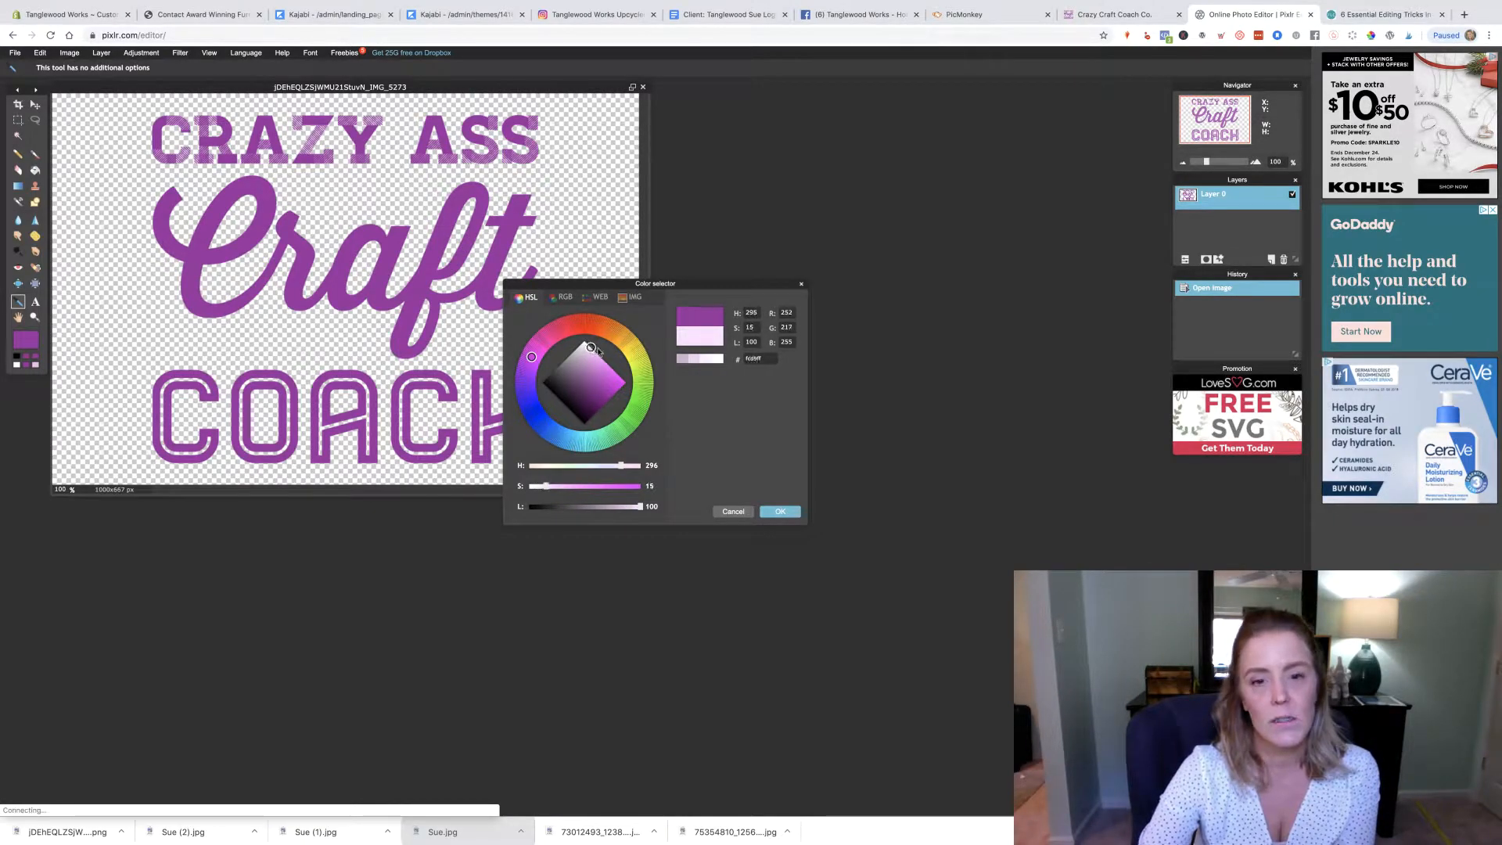
pyautogui.click(789, 513)
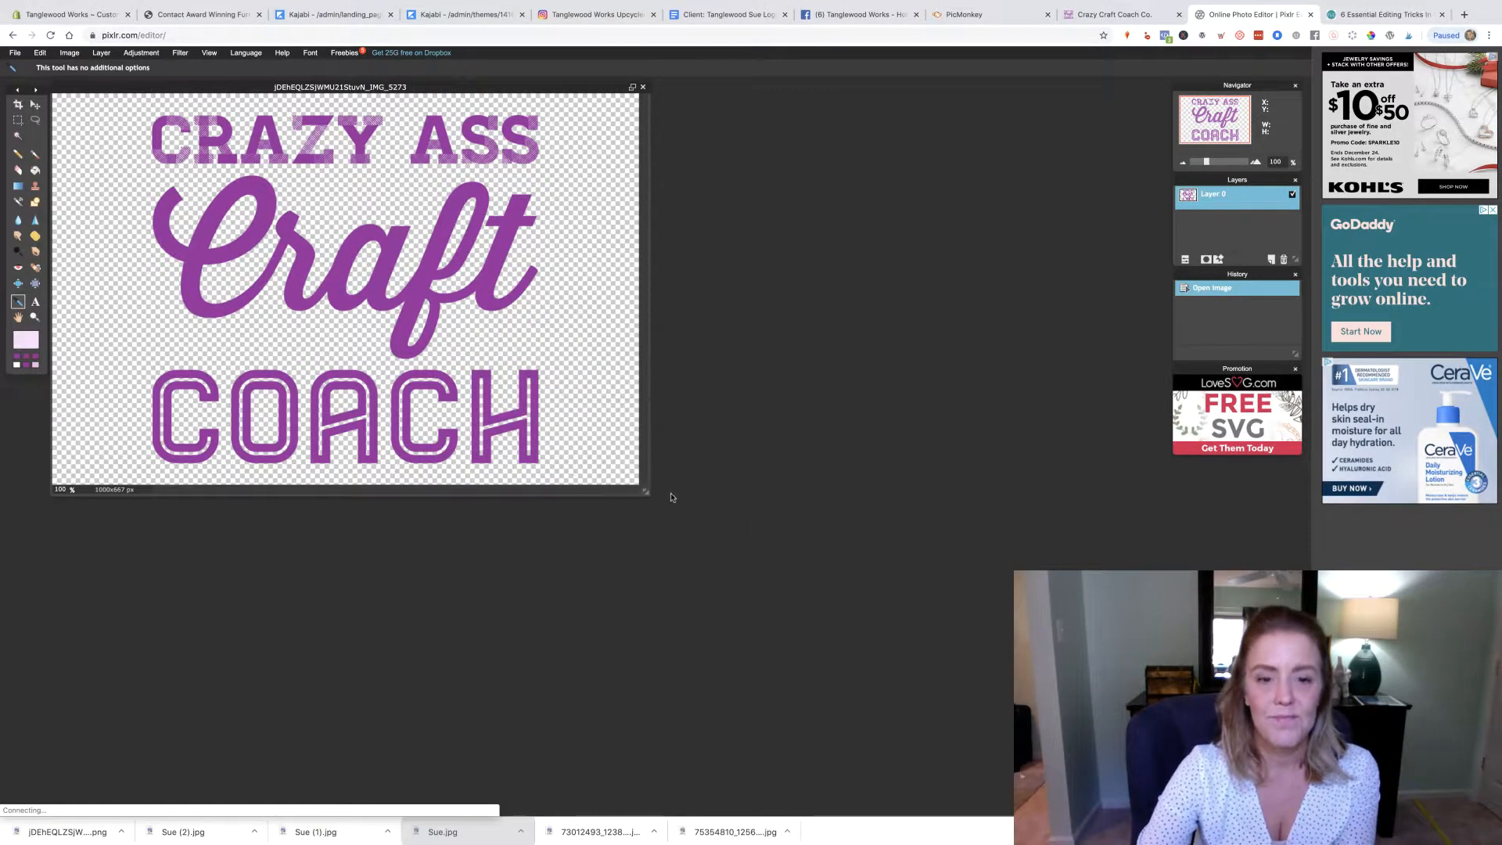
# Enlarge the image window and draw a loose lasso selection around all three lines of the logo.
pyautogui.moveTo(646, 493); pyautogui.dragTo(1031, 704)
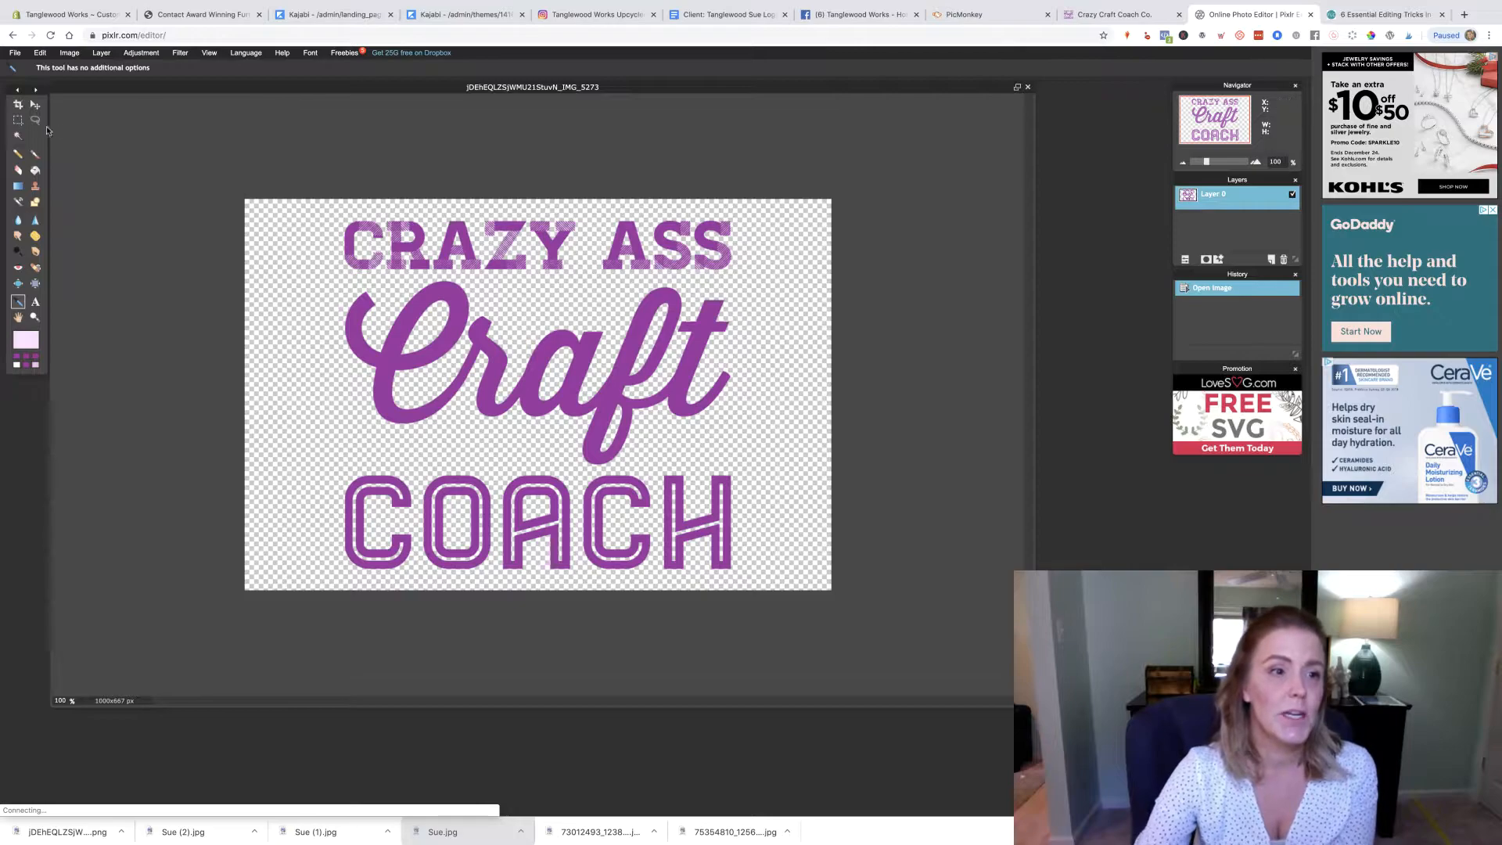
pyautogui.click(35, 120)
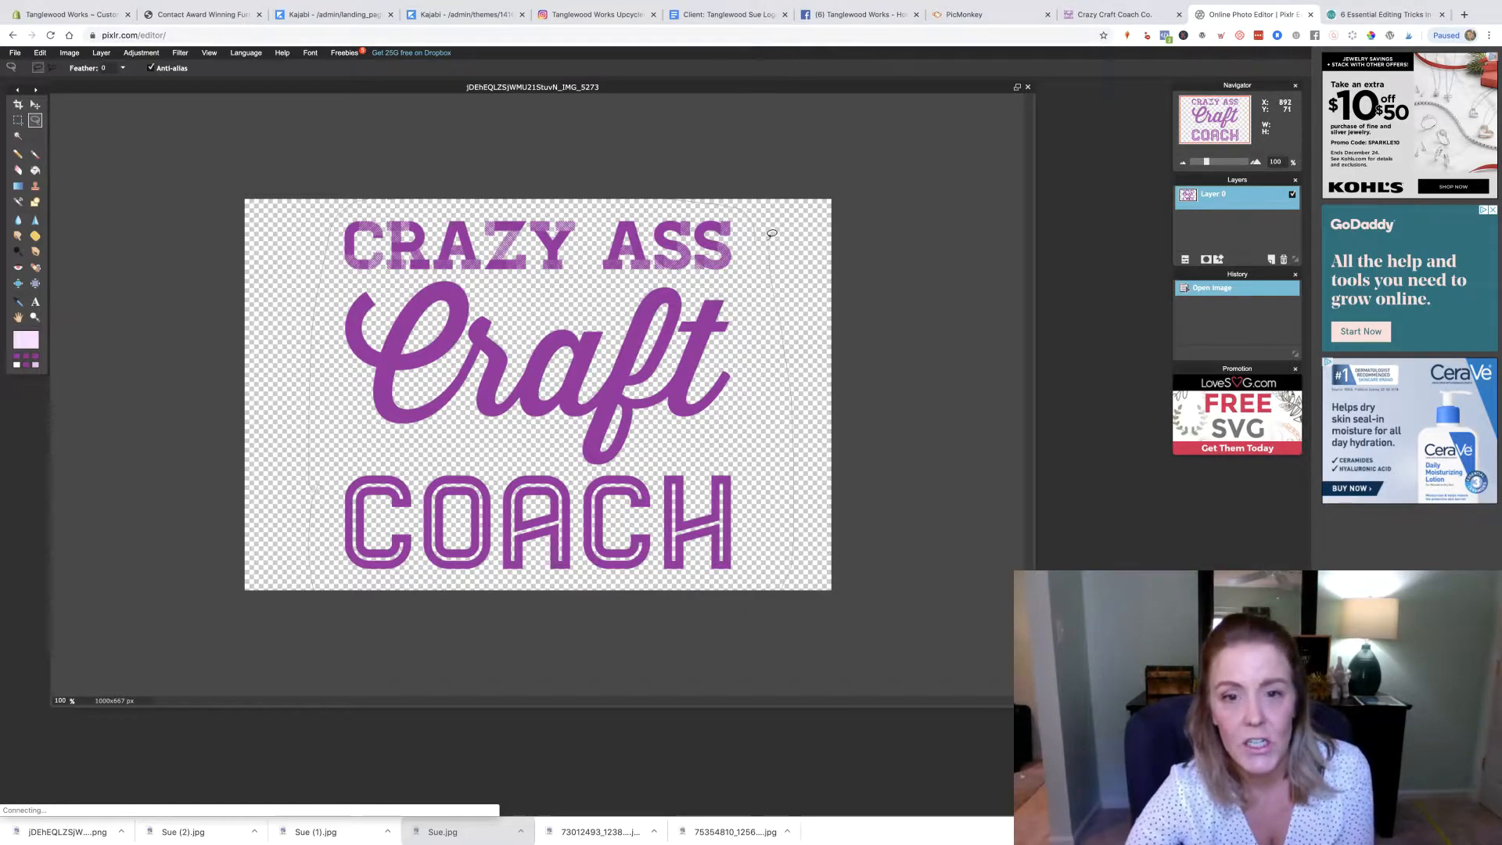
pyautogui.moveTo(752, 221); pyautogui.dragTo(751, 228)
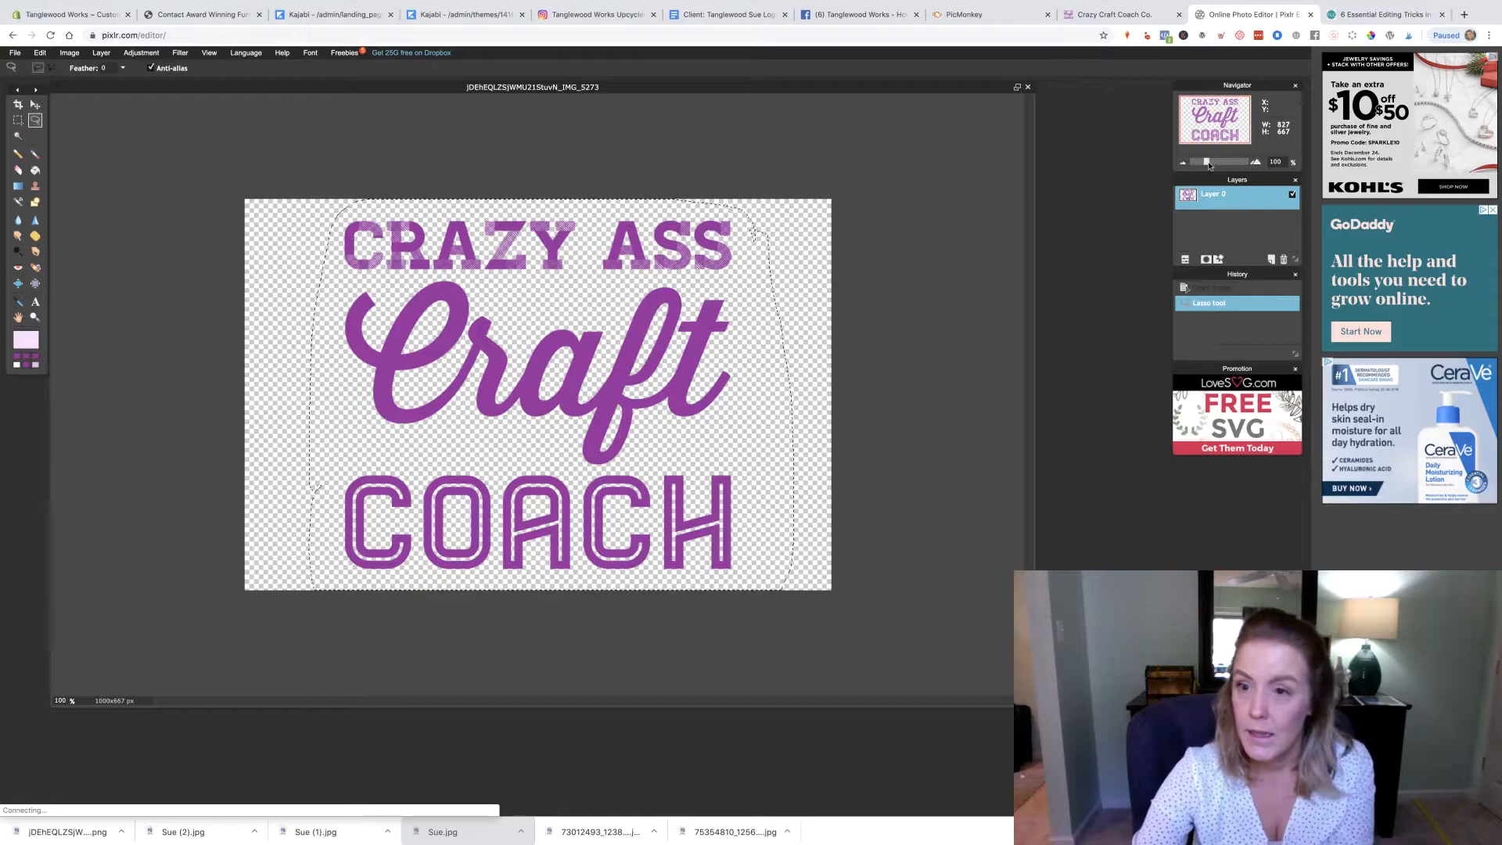
# Recolor all the logo lettering light purple with the Color replace tool, using a 100 brush and a tolerance of 150.
pyautogui.moveTo(1206, 162)
pyautogui.mouseDown()
pyautogui.moveTo(1223, 163)
pyautogui.moveTo(1209, 163)
pyautogui.mouseUp()
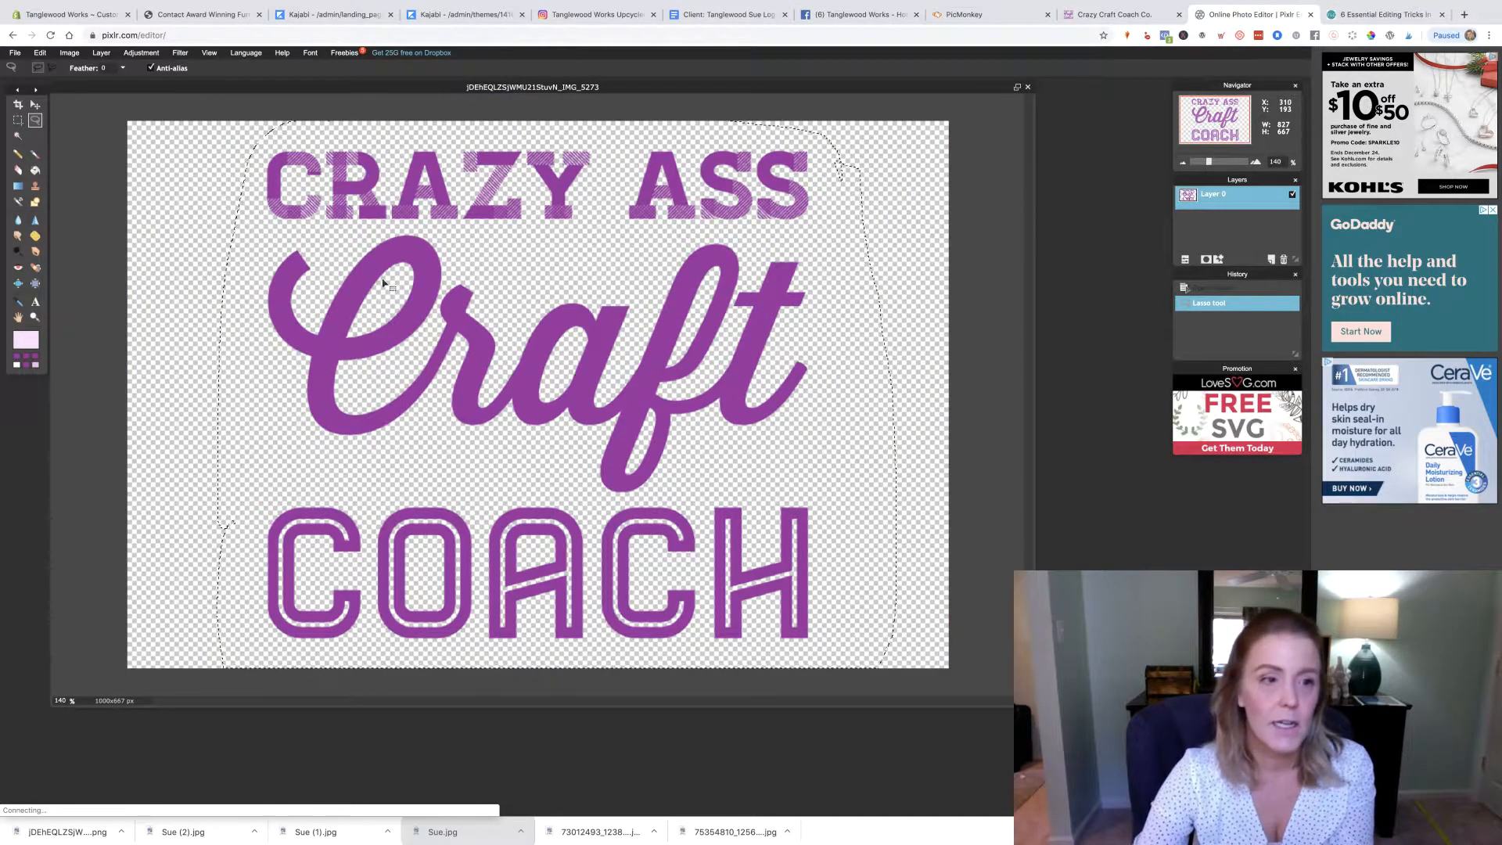
pyautogui.click(18, 202)
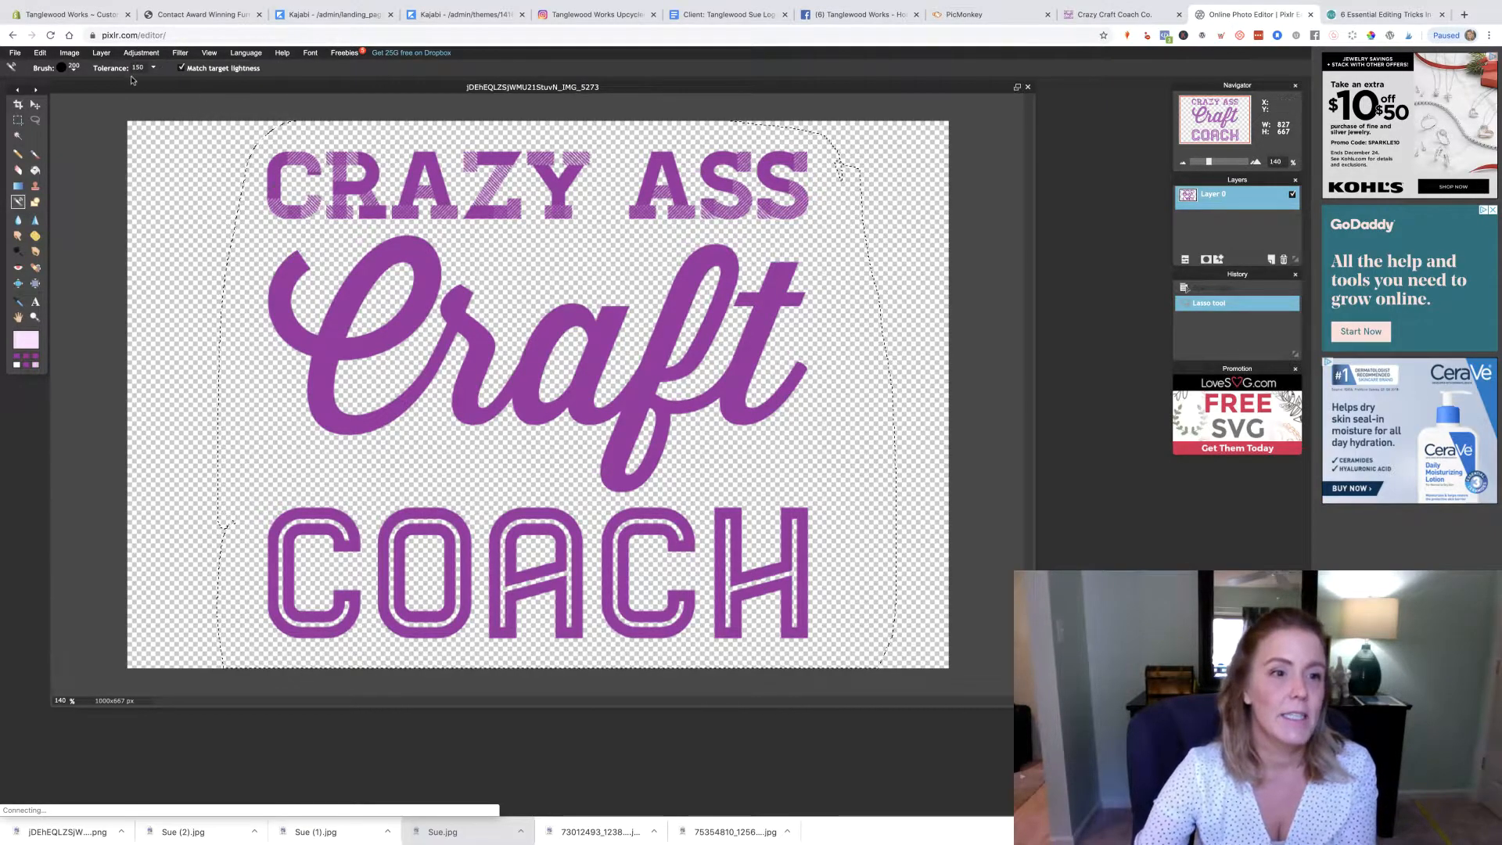
pyautogui.click(74, 69)
pyautogui.click(209, 94)
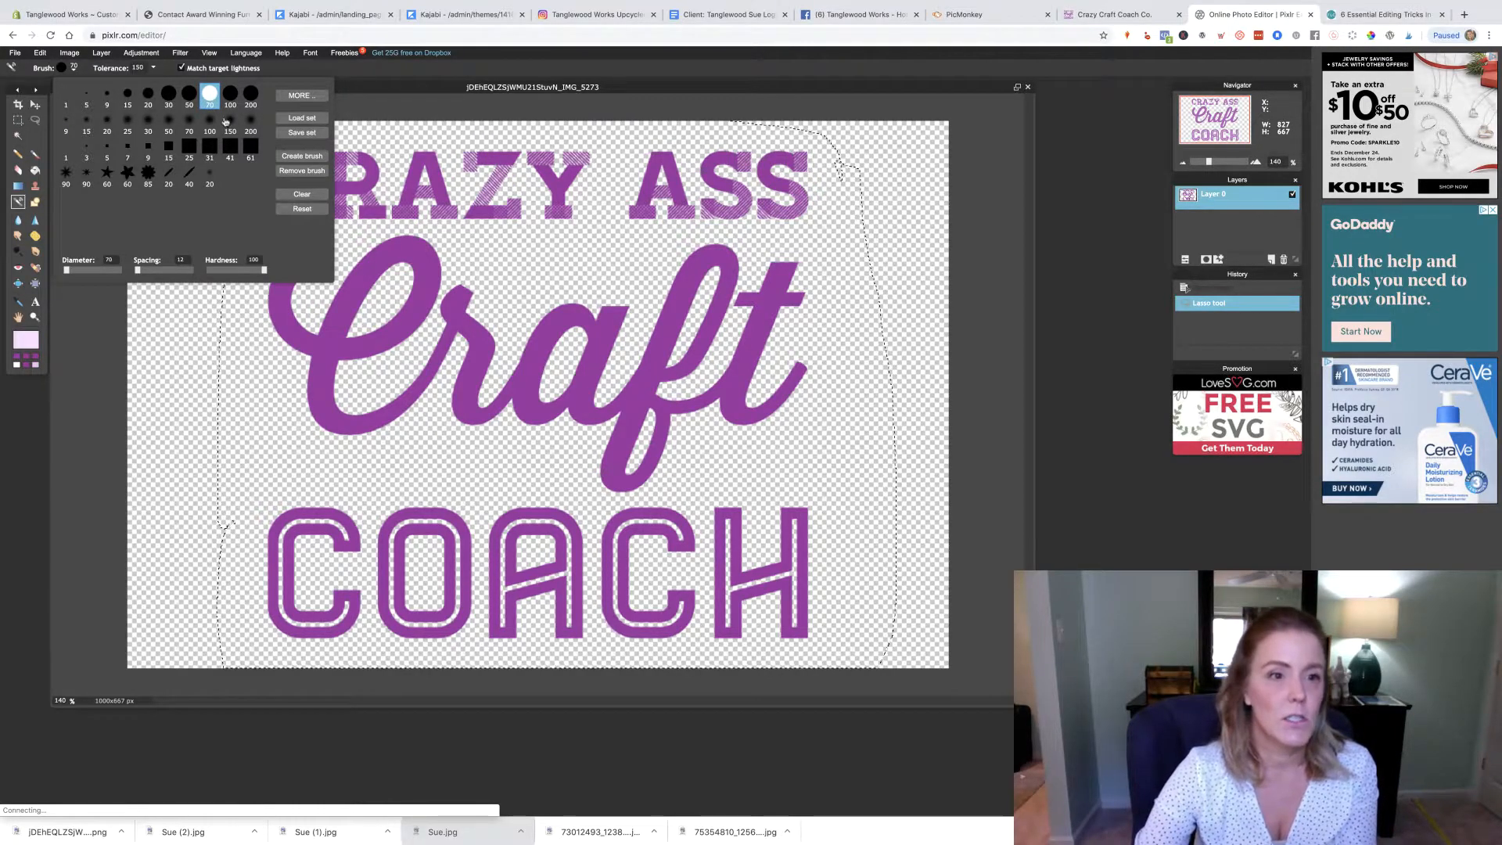
pyautogui.click(230, 94)
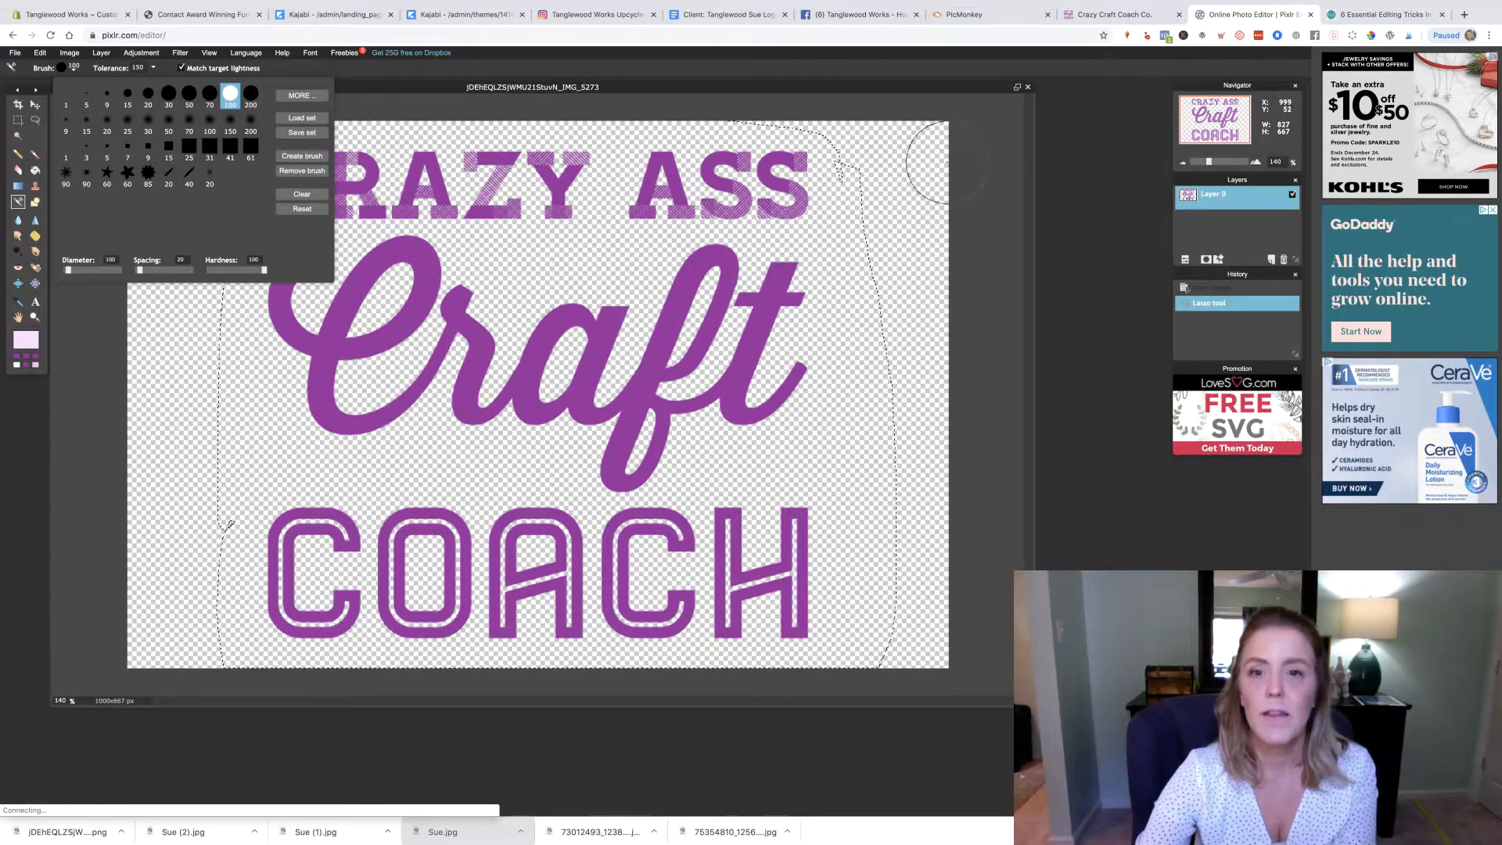
pyautogui.moveTo(906, 160); pyautogui.dragTo(308, 172)
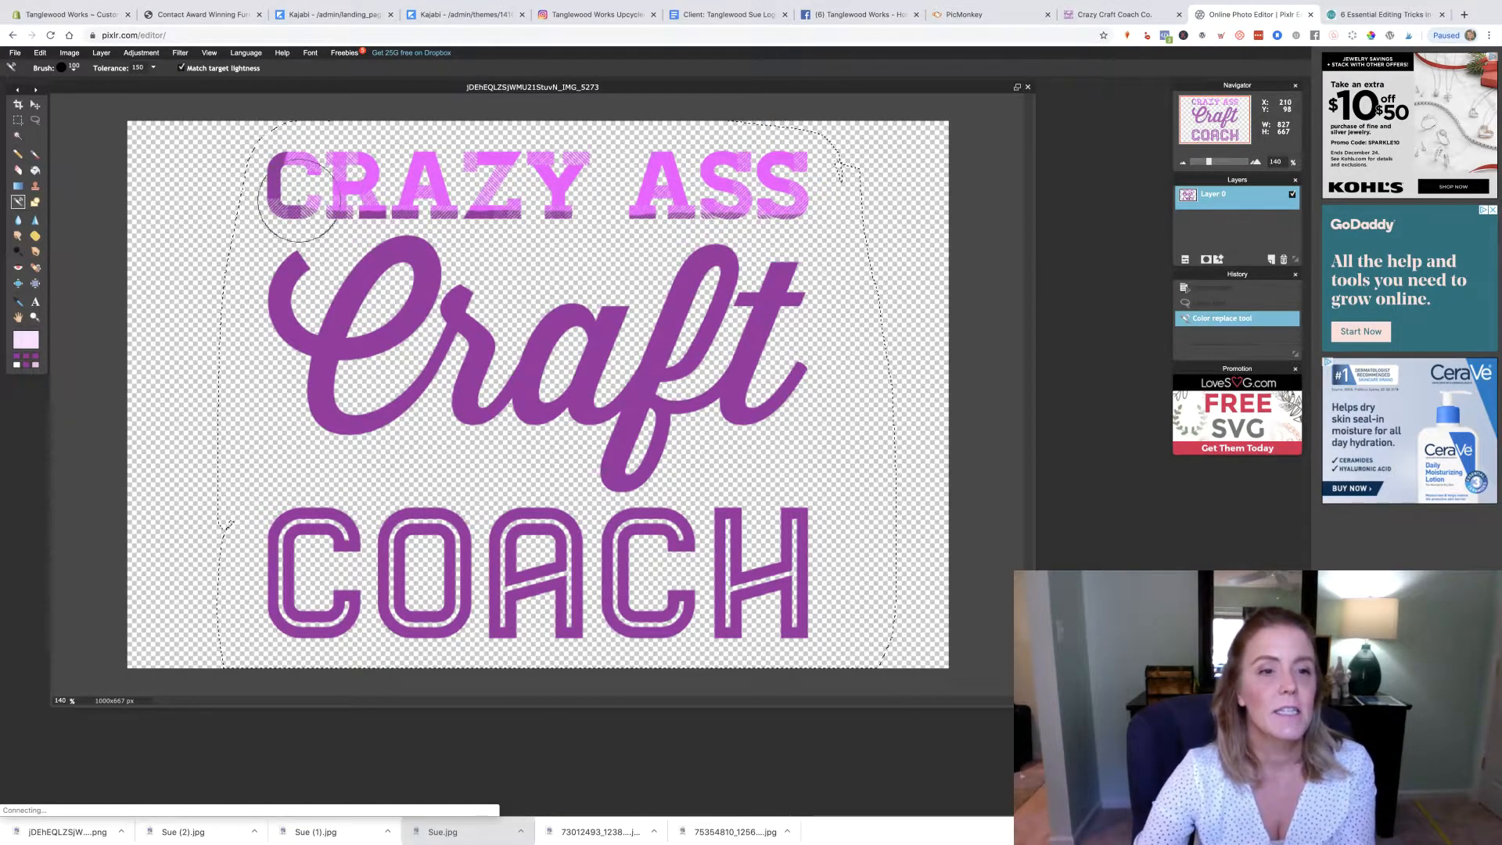
pyautogui.moveTo(548, 223)
pyautogui.mouseDown()
pyautogui.moveTo(837, 218)
pyautogui.moveTo(364, 208)
pyautogui.mouseUp()
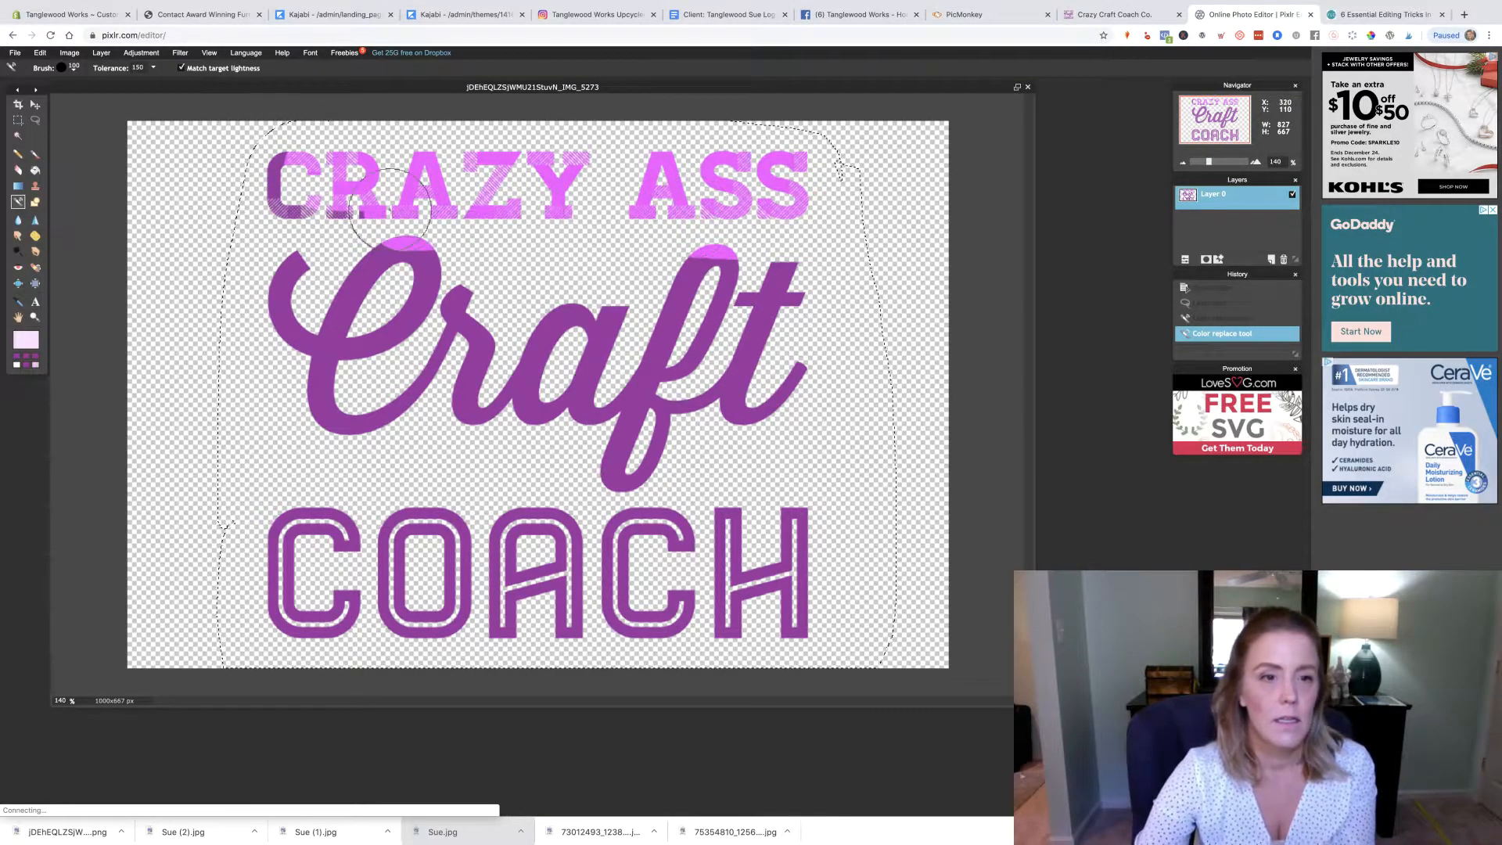
pyautogui.moveTo(287, 161)
pyautogui.mouseDown()
pyautogui.moveTo(290, 374)
pyautogui.moveTo(325, 252)
pyautogui.moveTo(416, 249)
pyautogui.moveTo(325, 376)
pyautogui.moveTo(318, 412)
pyautogui.moveTo(395, 385)
pyautogui.moveTo(448, 300)
pyautogui.moveTo(469, 404)
pyautogui.moveTo(548, 323)
pyautogui.moveTo(601, 318)
pyautogui.moveTo(580, 388)
pyautogui.moveTo(557, 409)
pyautogui.moveTo(522, 409)
pyautogui.moveTo(651, 412)
pyautogui.moveTo(637, 475)
pyautogui.moveTo(714, 269)
pyautogui.moveTo(685, 304)
pyautogui.moveTo(632, 484)
pyautogui.moveTo(597, 477)
pyautogui.moveTo(635, 427)
pyautogui.moveTo(754, 422)
pyautogui.moveTo(768, 403)
pyautogui.moveTo(786, 352)
pyautogui.moveTo(779, 239)
pyautogui.moveTo(746, 397)
pyautogui.moveTo(787, 526)
pyautogui.moveTo(792, 633)
pyautogui.moveTo(727, 623)
pyautogui.moveTo(744, 555)
pyautogui.moveTo(733, 518)
pyautogui.moveTo(643, 547)
pyautogui.moveTo(626, 607)
pyautogui.moveTo(644, 631)
pyautogui.moveTo(687, 626)
pyautogui.moveTo(634, 538)
pyautogui.moveTo(578, 518)
pyautogui.moveTo(523, 540)
pyautogui.moveTo(505, 577)
pyautogui.moveTo(508, 624)
pyautogui.moveTo(558, 627)
pyautogui.moveTo(503, 626)
pyautogui.moveTo(559, 618)
pyautogui.moveTo(544, 563)
pyautogui.moveTo(426, 513)
pyautogui.moveTo(384, 548)
pyautogui.moveTo(403, 618)
pyautogui.moveTo(465, 568)
pyautogui.moveTo(367, 520)
pyautogui.moveTo(295, 526)
pyautogui.moveTo(270, 583)
pyautogui.moveTo(344, 610)
pyautogui.mouseUp()
pyautogui.moveTo(152, 69); pyautogui.dragTo(338, 94)
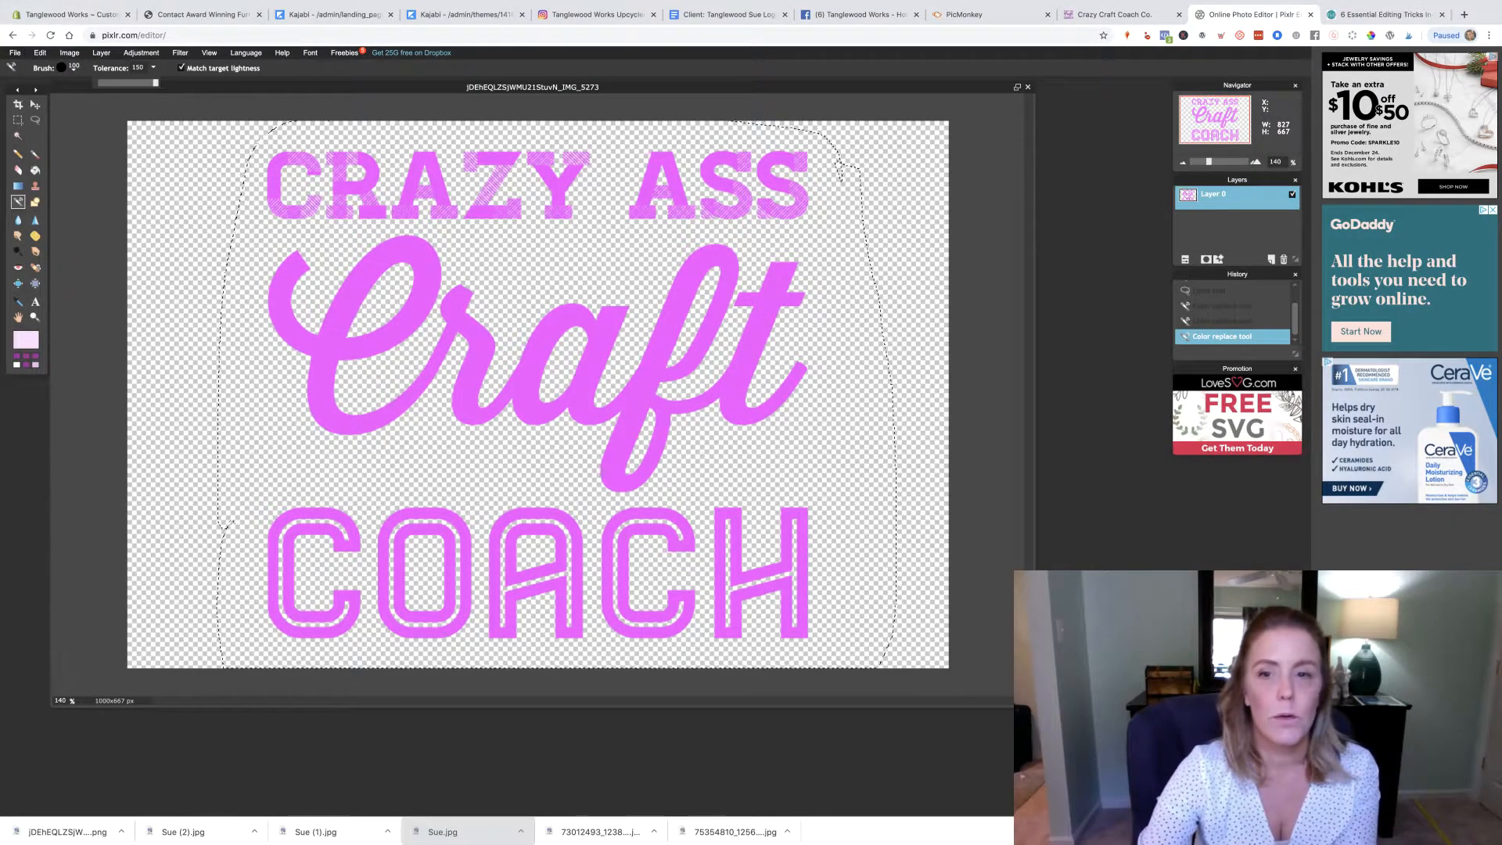
# Save the recolored logo to Downloads as a full-quality transparent PNG, named Light Purple plus the client's first name and Logo.
pyautogui.click(1255, 161)
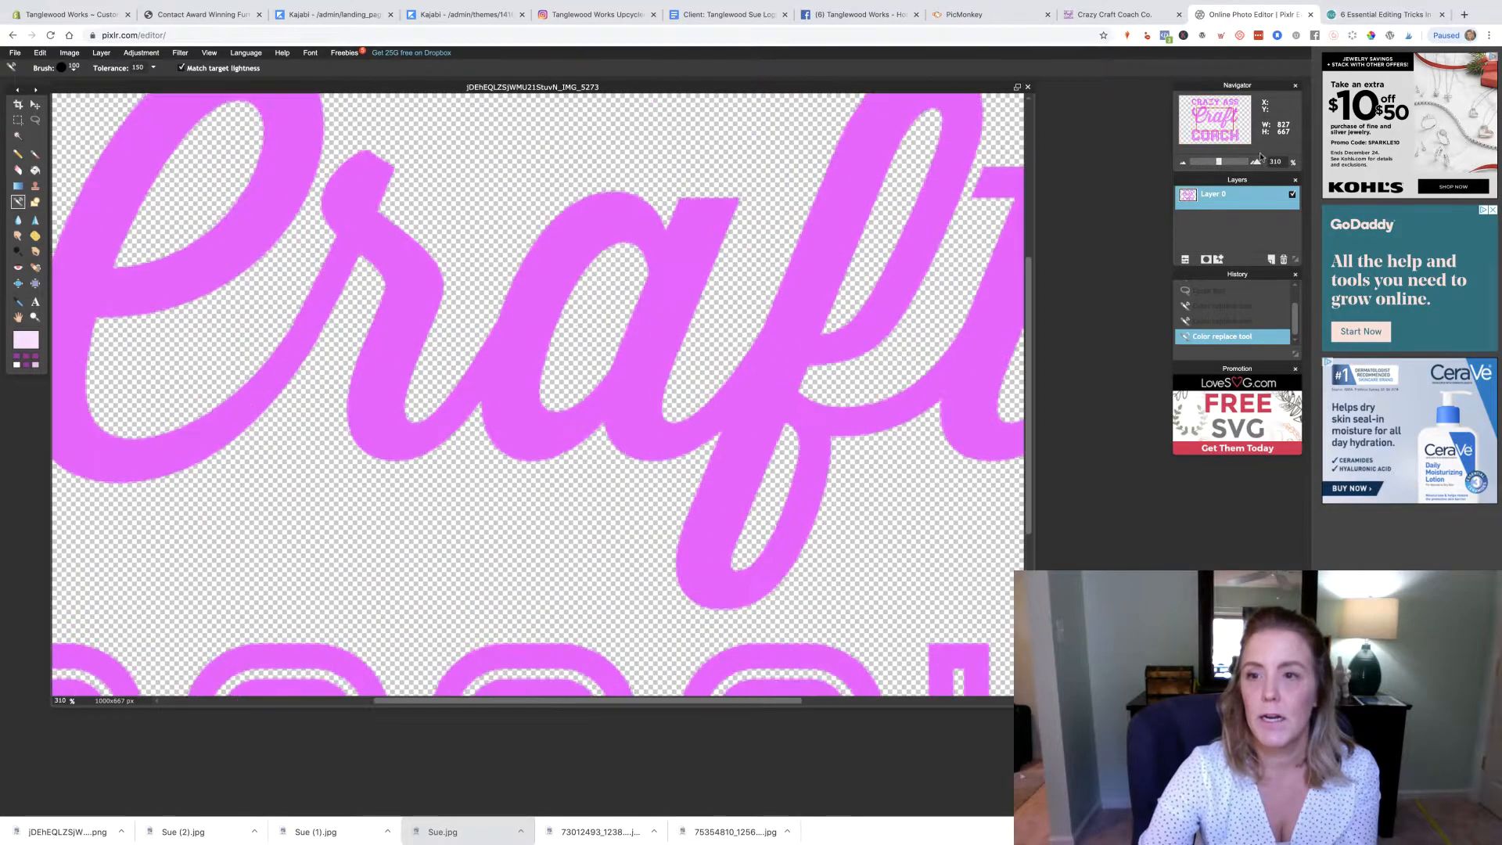
pyautogui.click(1256, 162)
pyautogui.moveTo(1216, 119); pyautogui.dragTo(1223, 104)
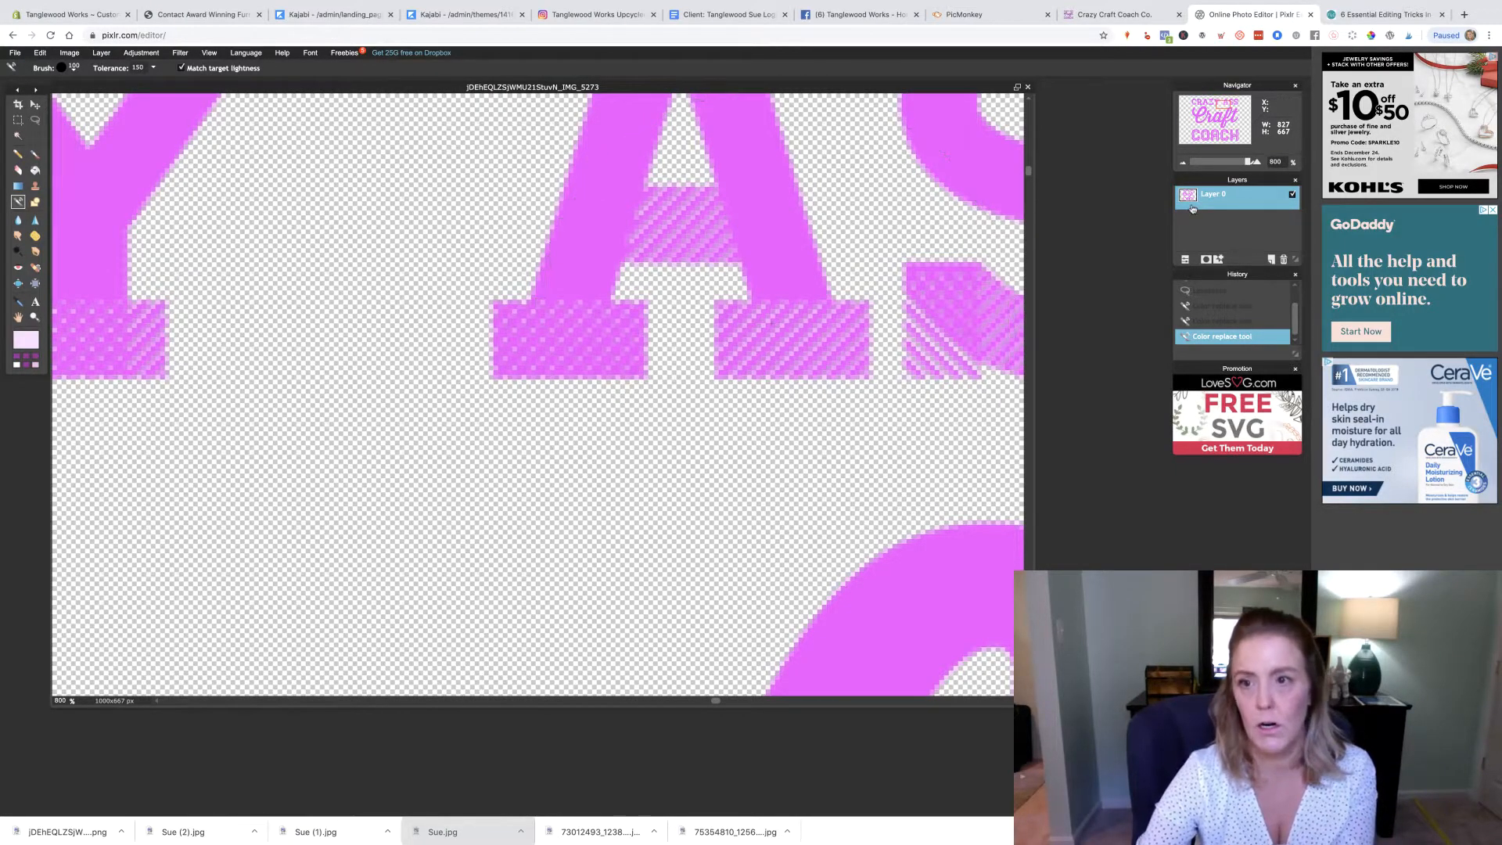
pyautogui.moveTo(1248, 160); pyautogui.dragTo(1209, 162)
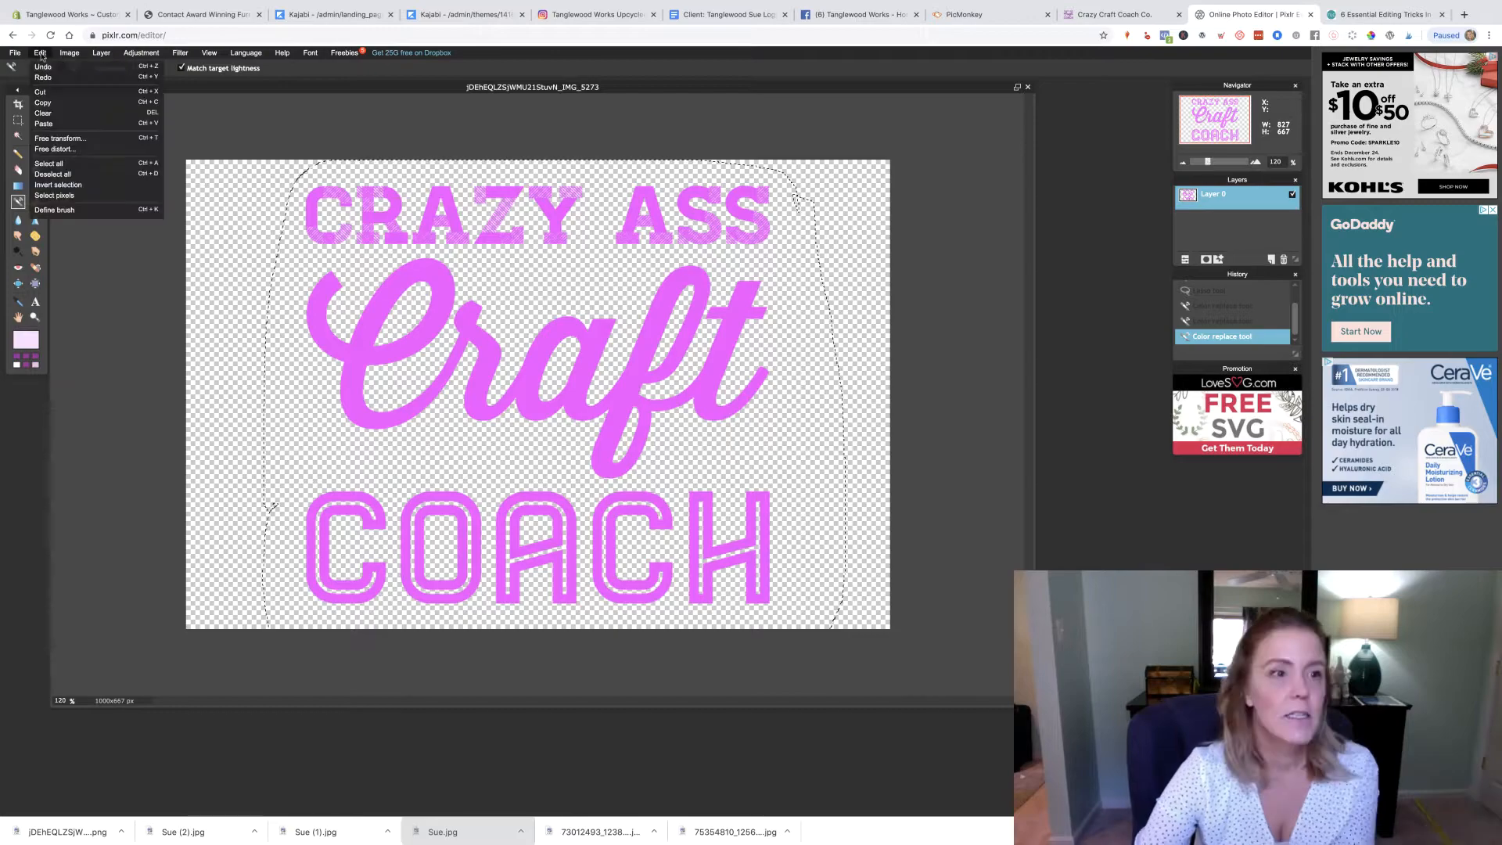
pyautogui.click(14, 52)
pyautogui.click(36, 103)
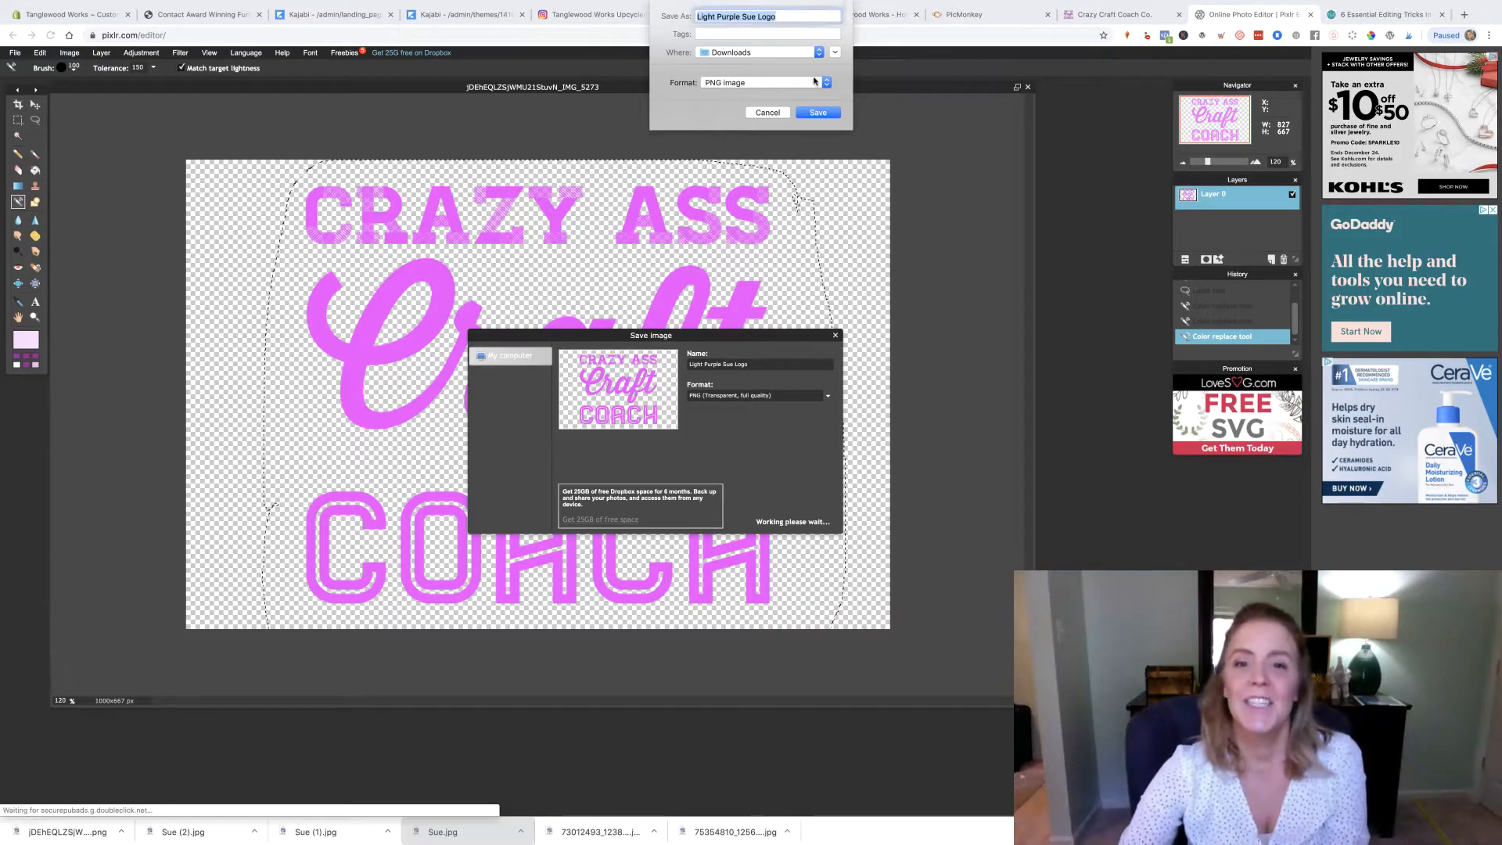
pyautogui.click(817, 112)
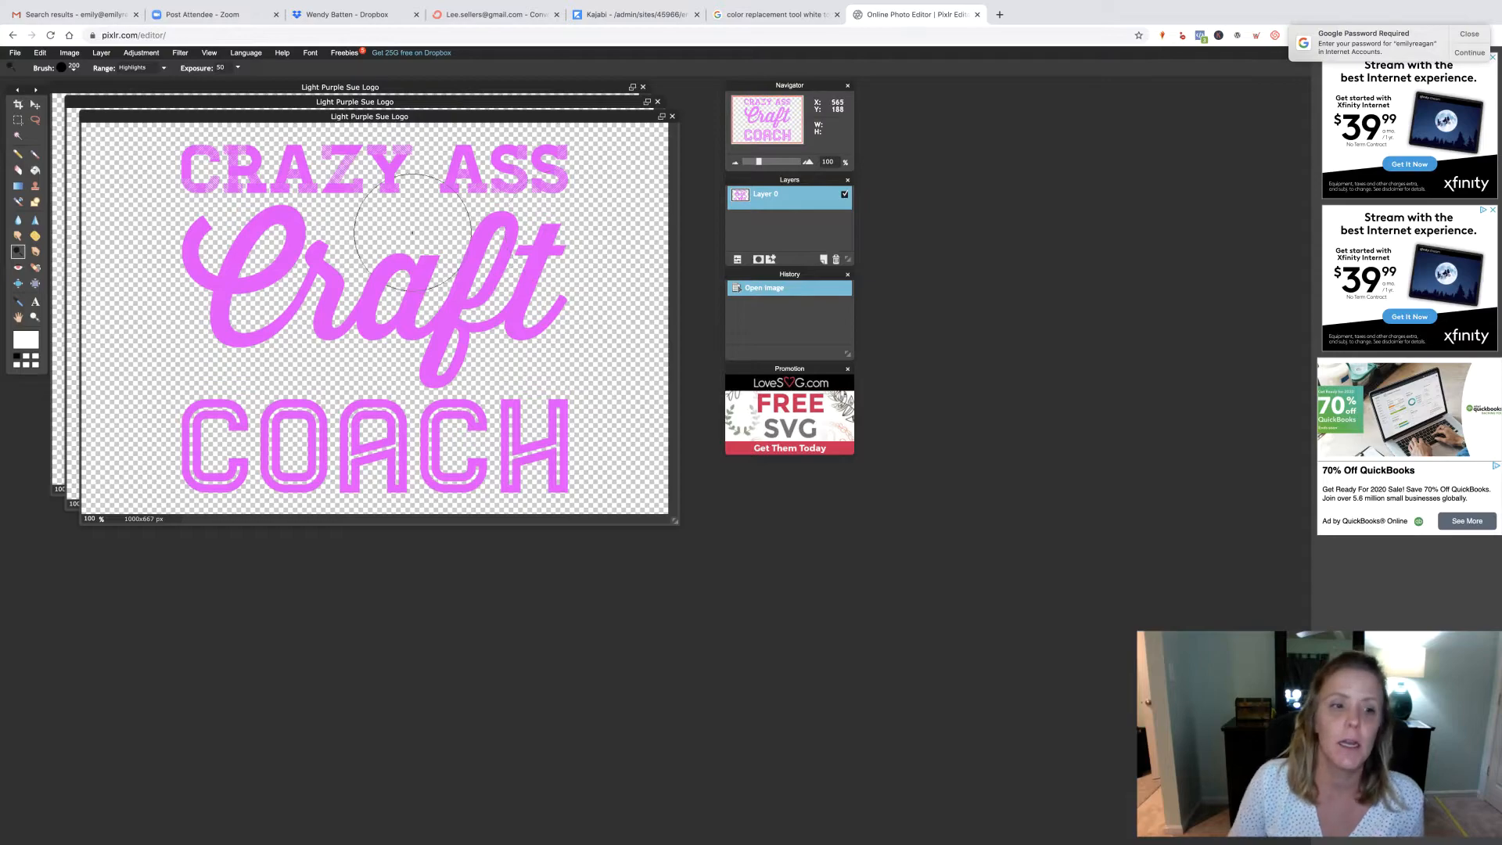
# Fill the word Craft and every letter of COACH with white using the Paint bucket tool.
pyautogui.click(24, 342)
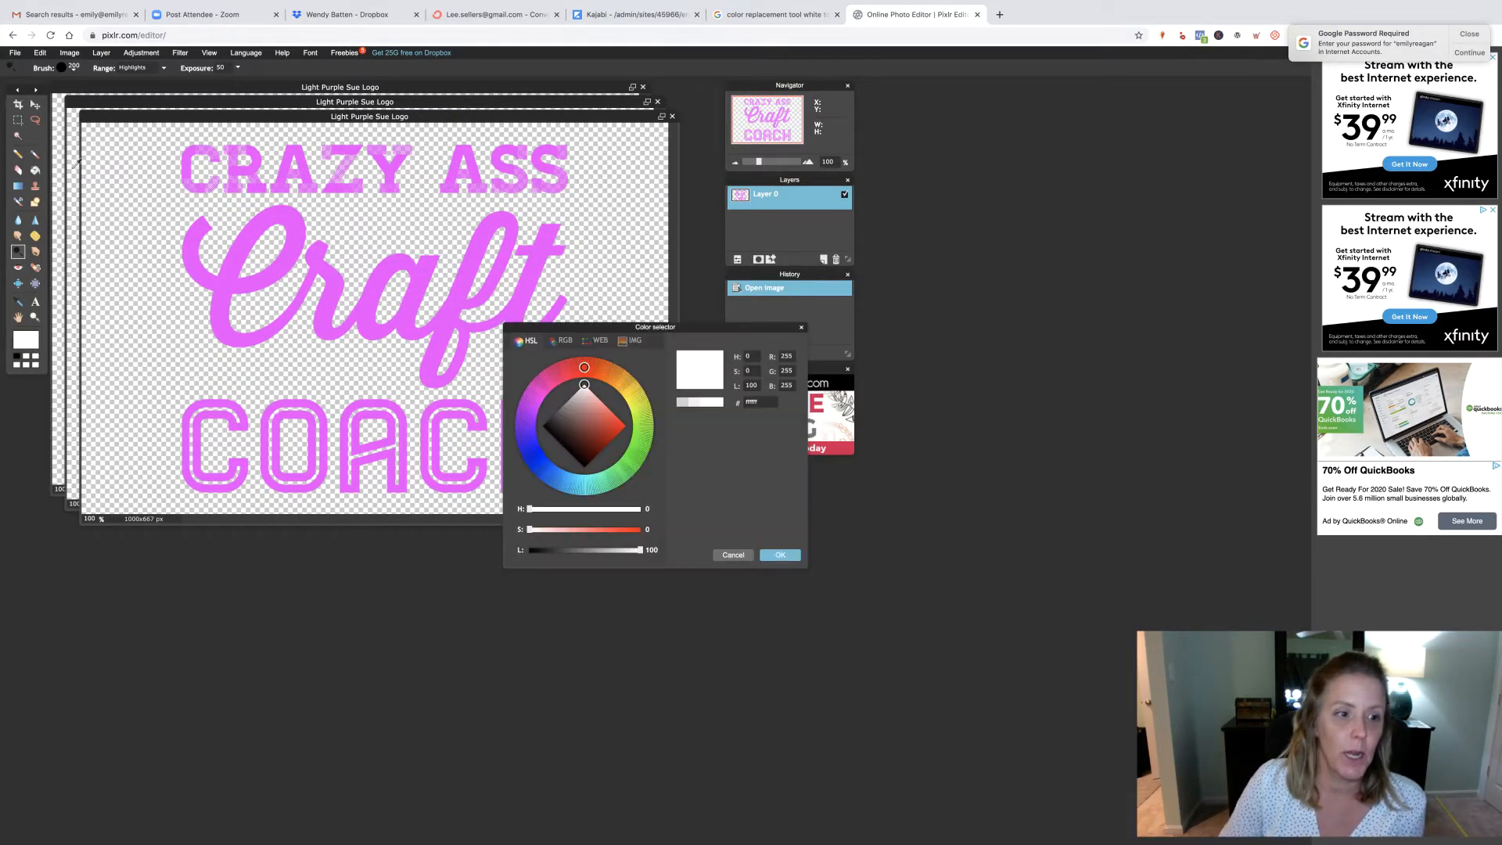
pyautogui.click(801, 329)
pyautogui.click(35, 169)
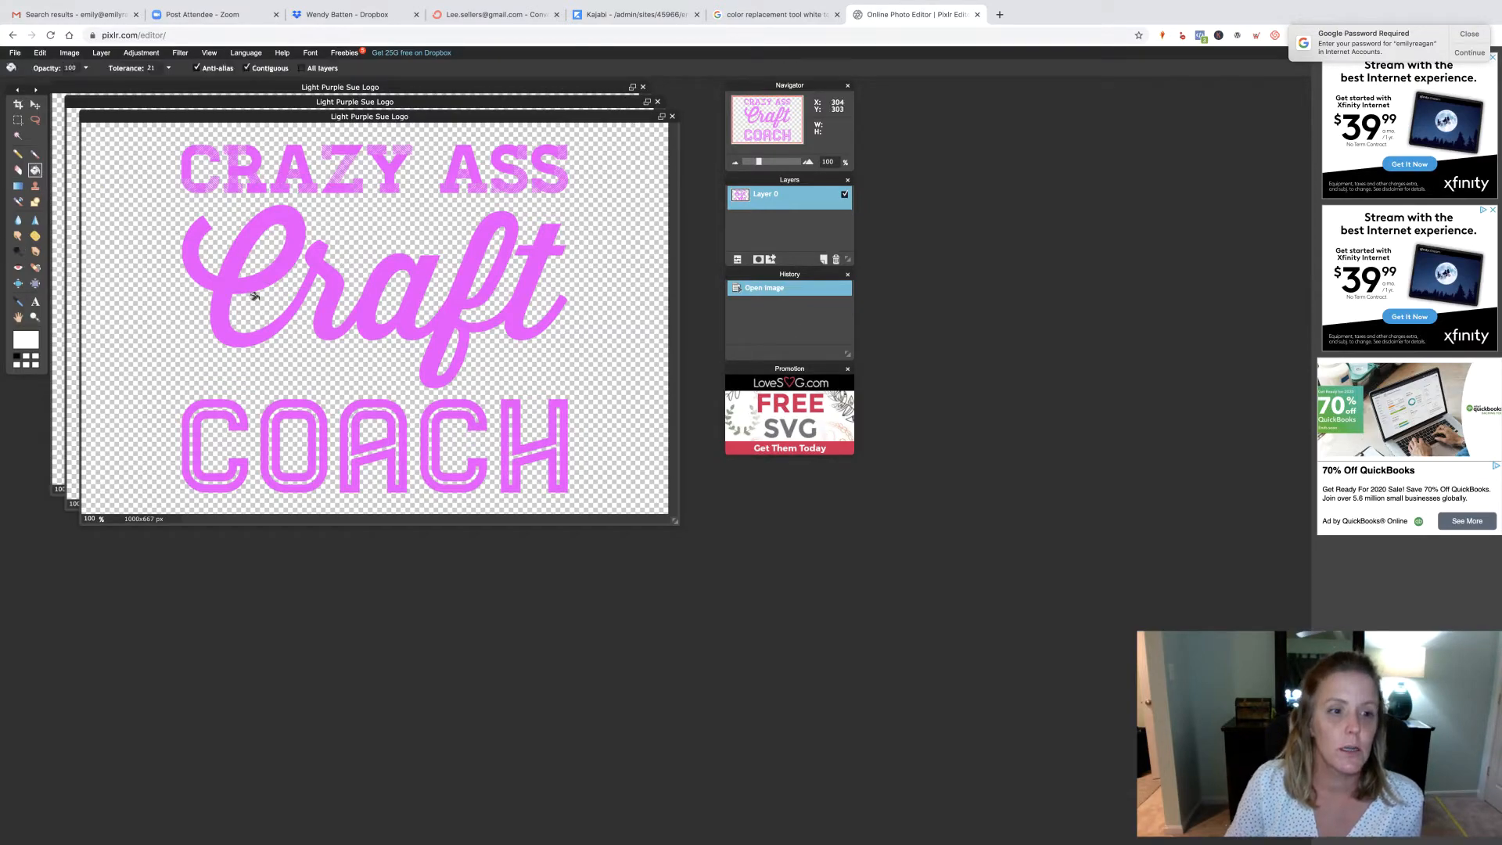
pyautogui.click(225, 281)
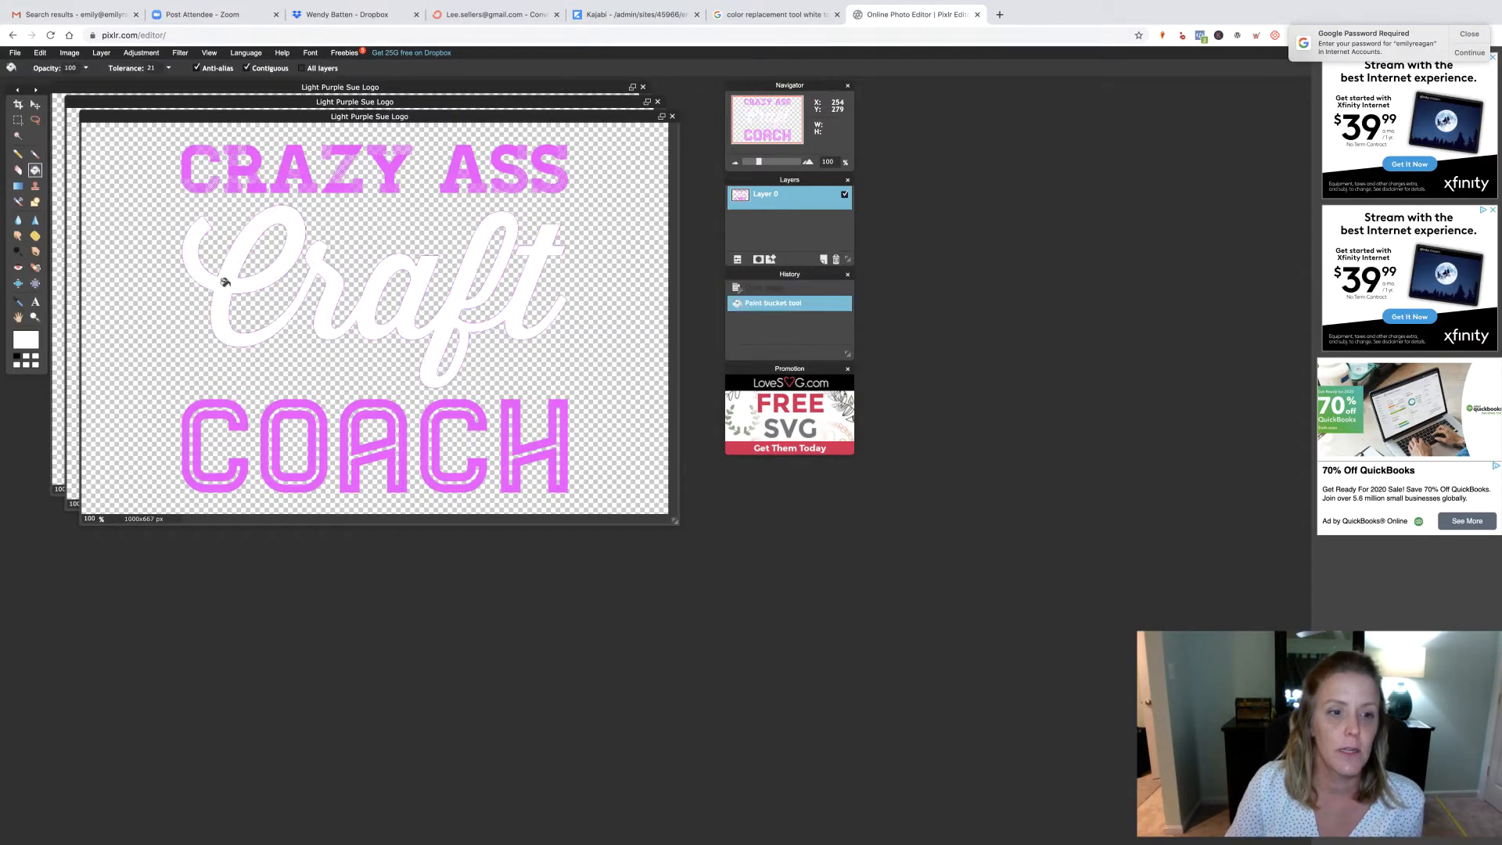
pyautogui.click(269, 426)
pyautogui.click(261, 423)
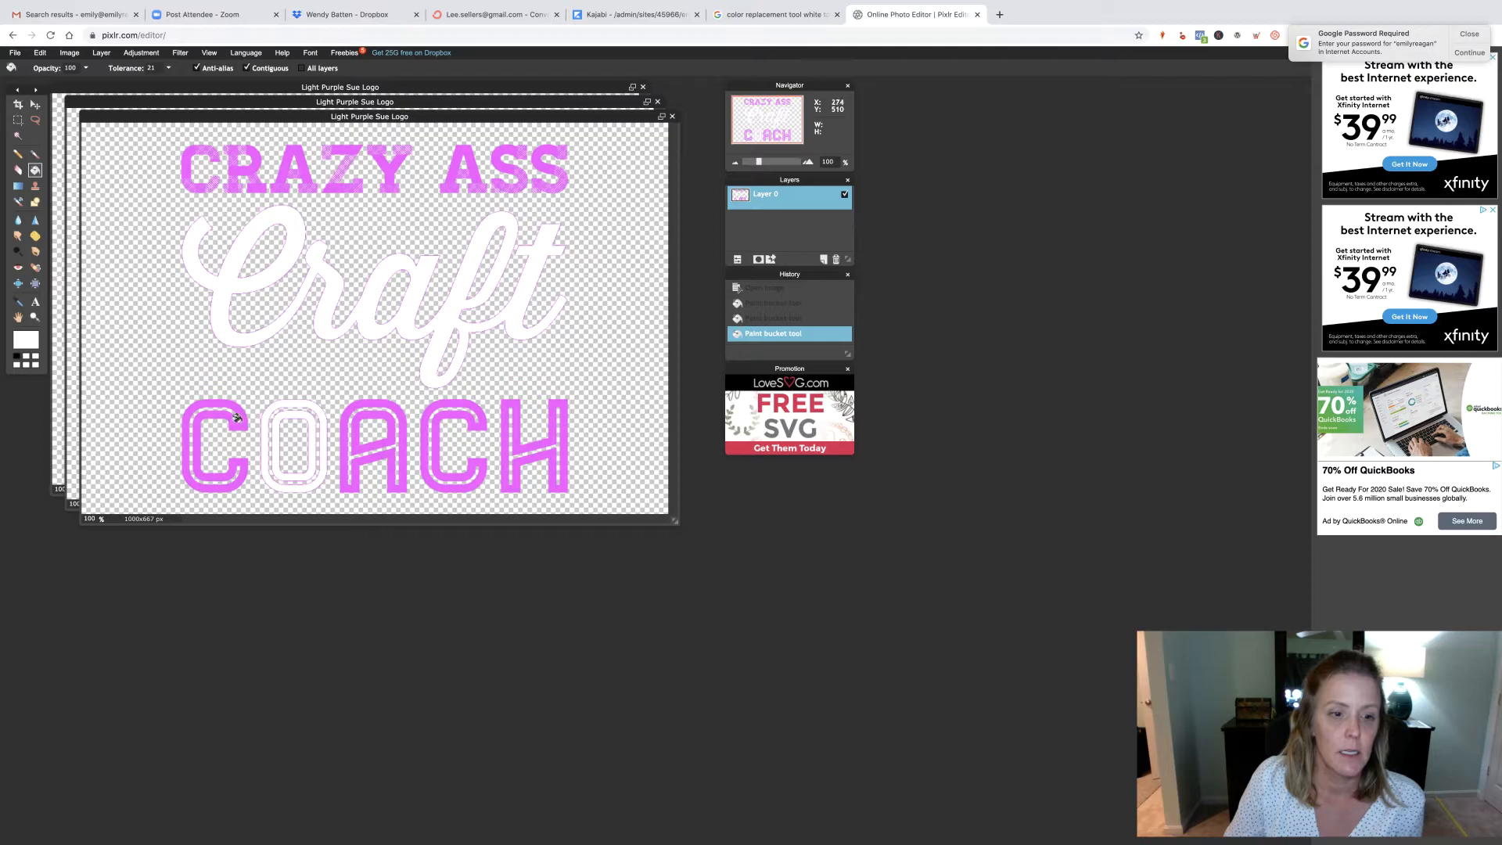
pyautogui.click(238, 417)
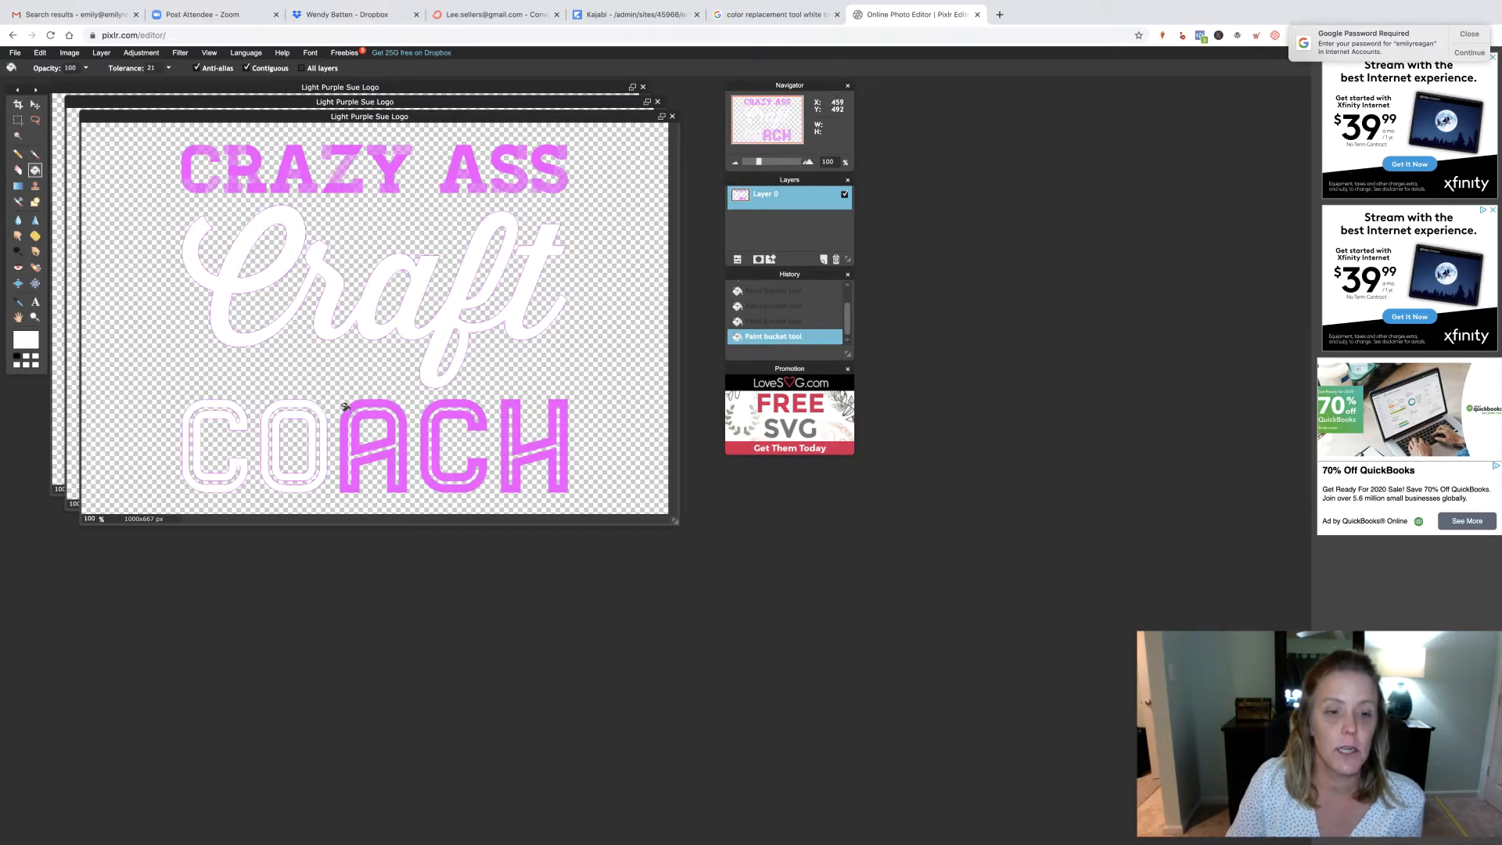
pyautogui.click(345, 407)
pyautogui.click(357, 412)
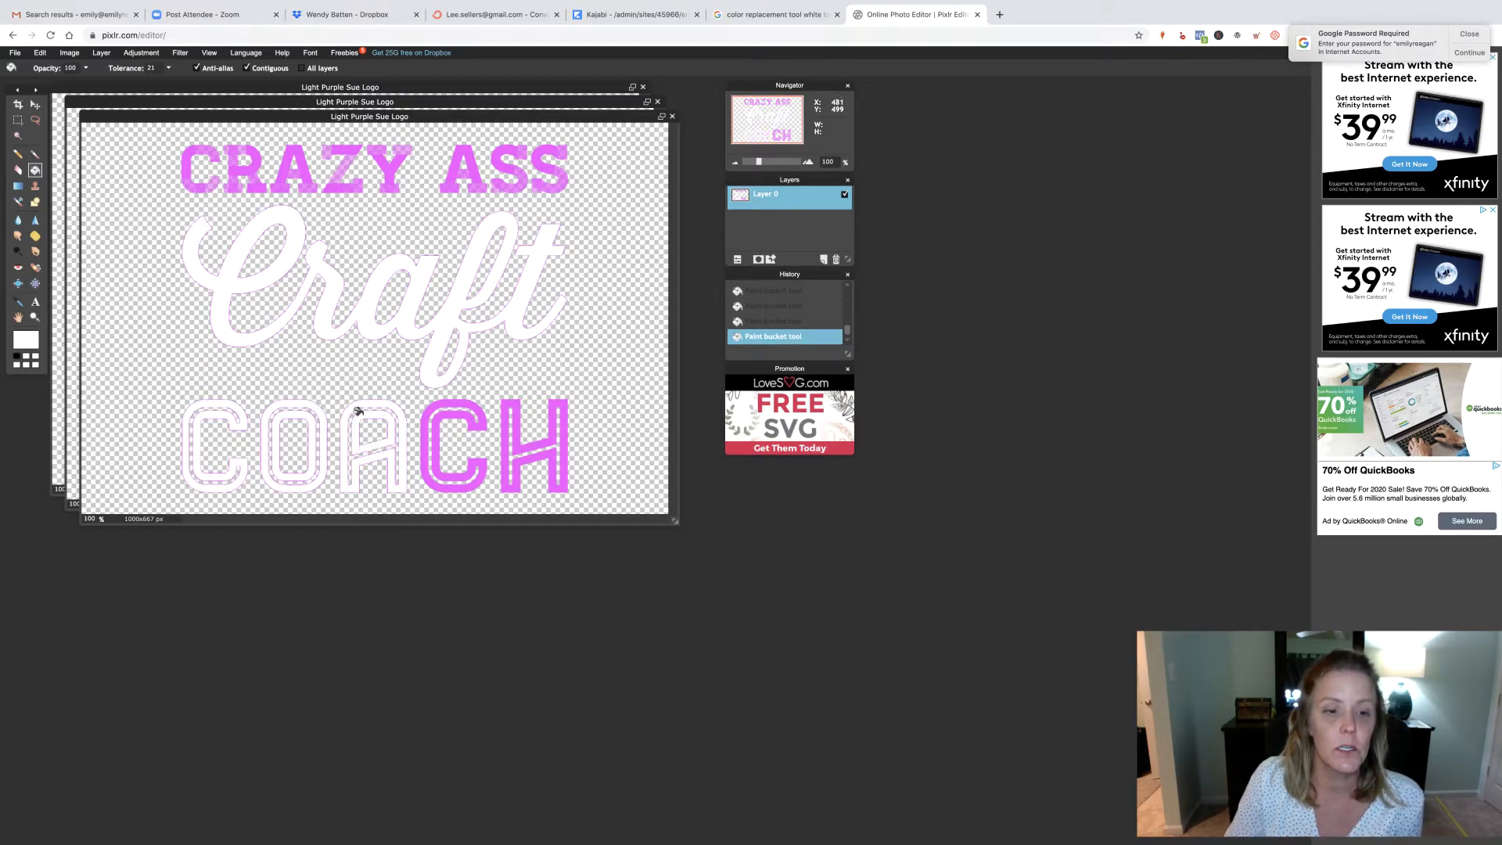
pyautogui.click(423, 411)
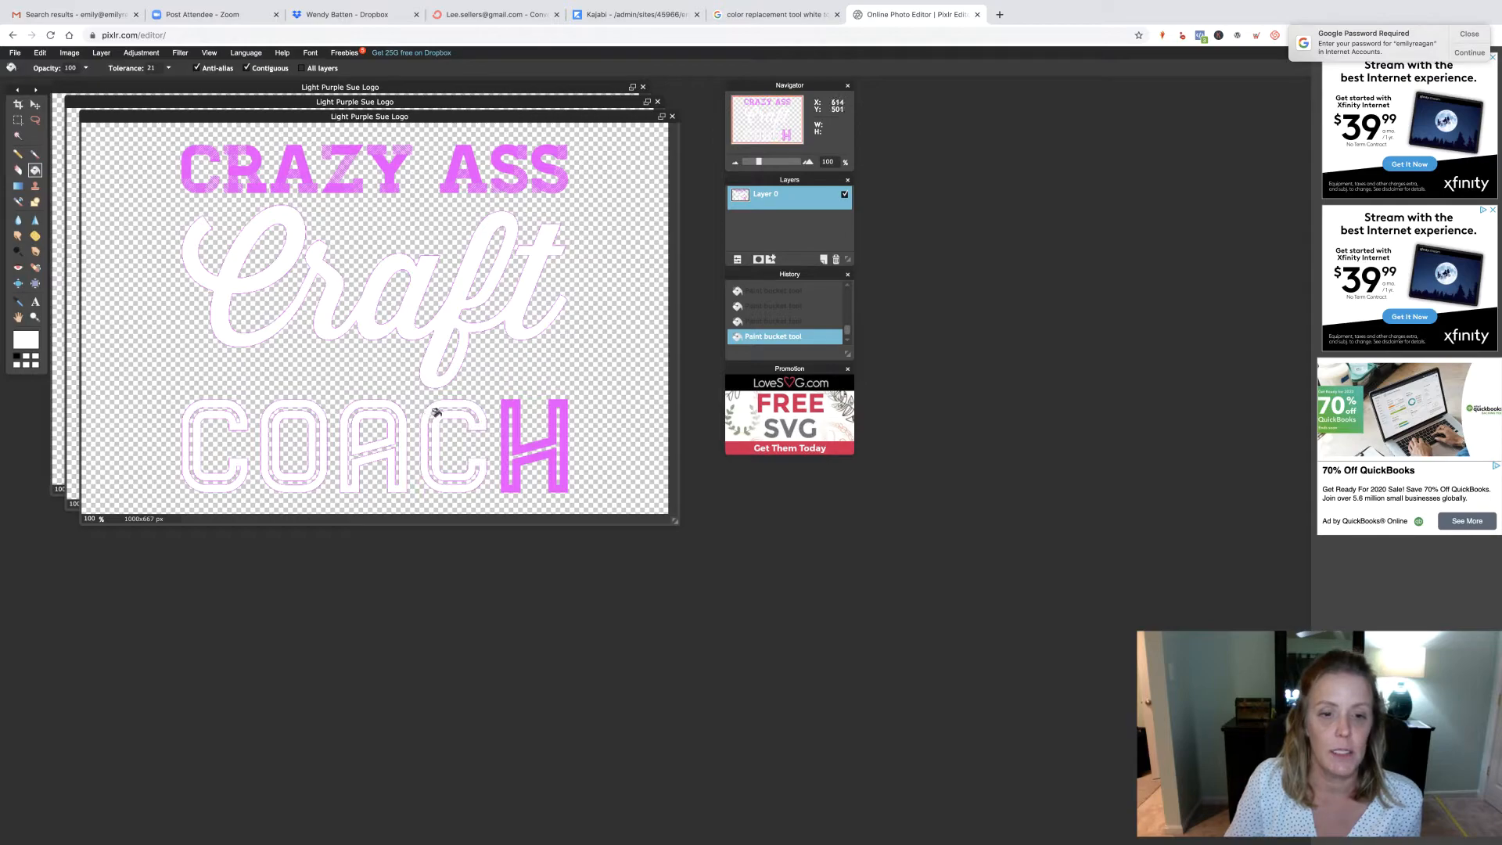
pyautogui.click(499, 404)
# Fill the solid areas of the CRAZY ASS letters with white using the Paint bucket tool.
pyautogui.click(385, 163)
pyautogui.click(454, 155)
pyautogui.click(496, 149)
pyautogui.click(547, 145)
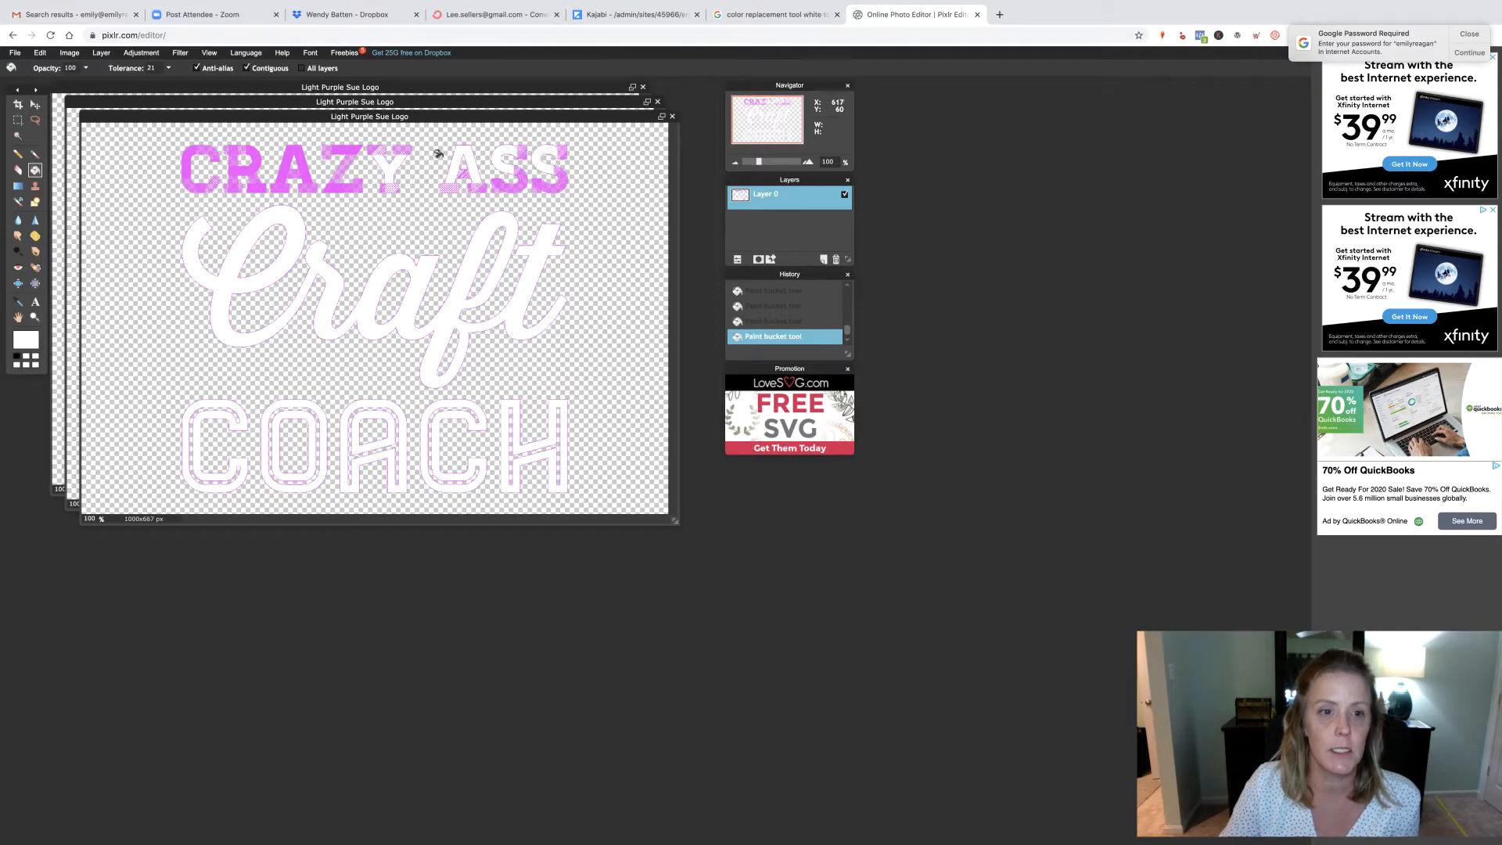
pyautogui.click(290, 147)
pyautogui.click(244, 157)
pyautogui.click(183, 154)
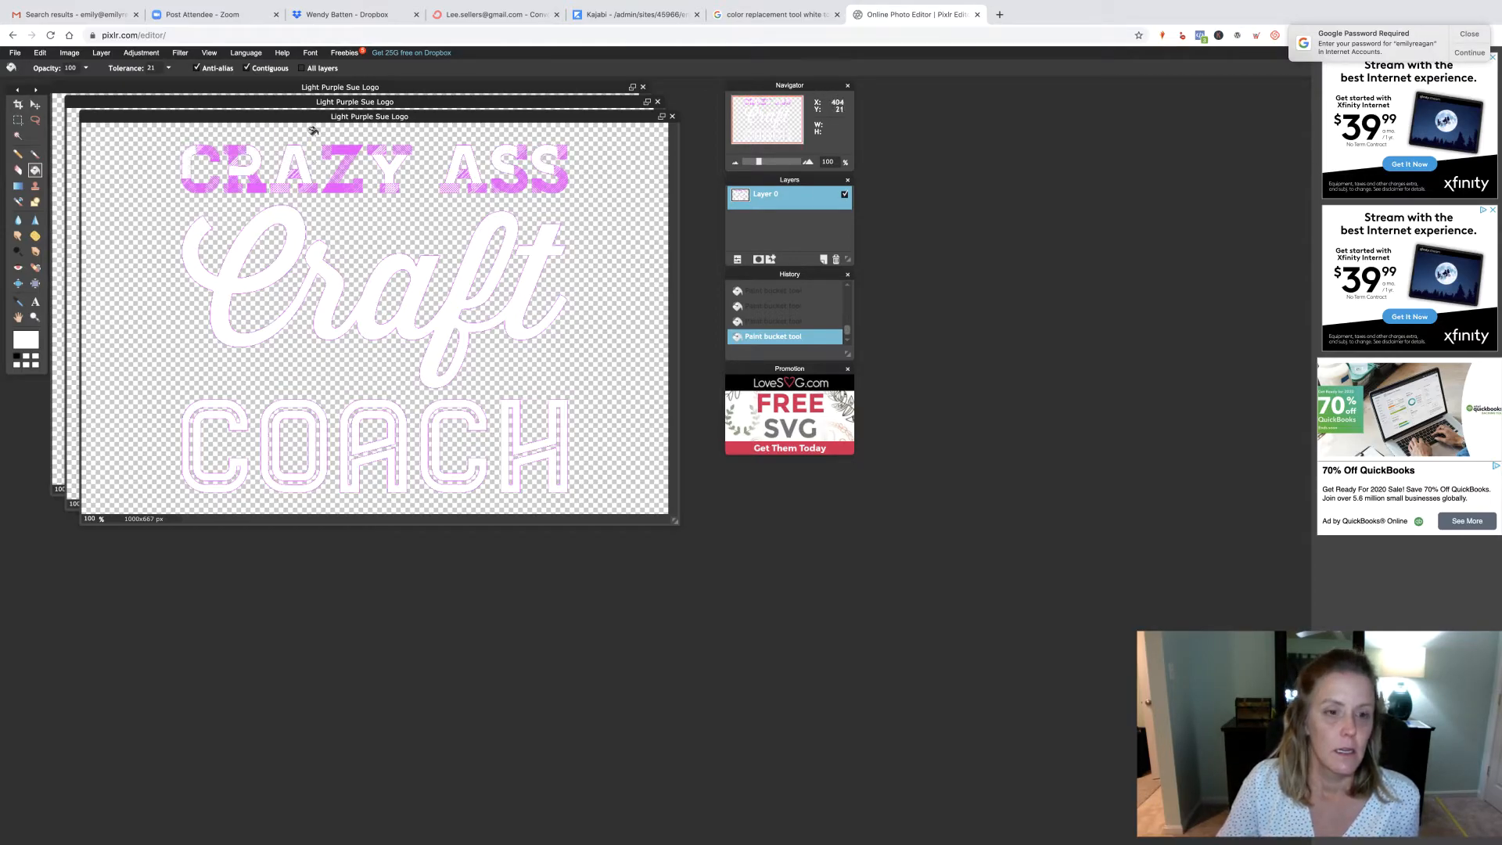
pyautogui.click(330, 188)
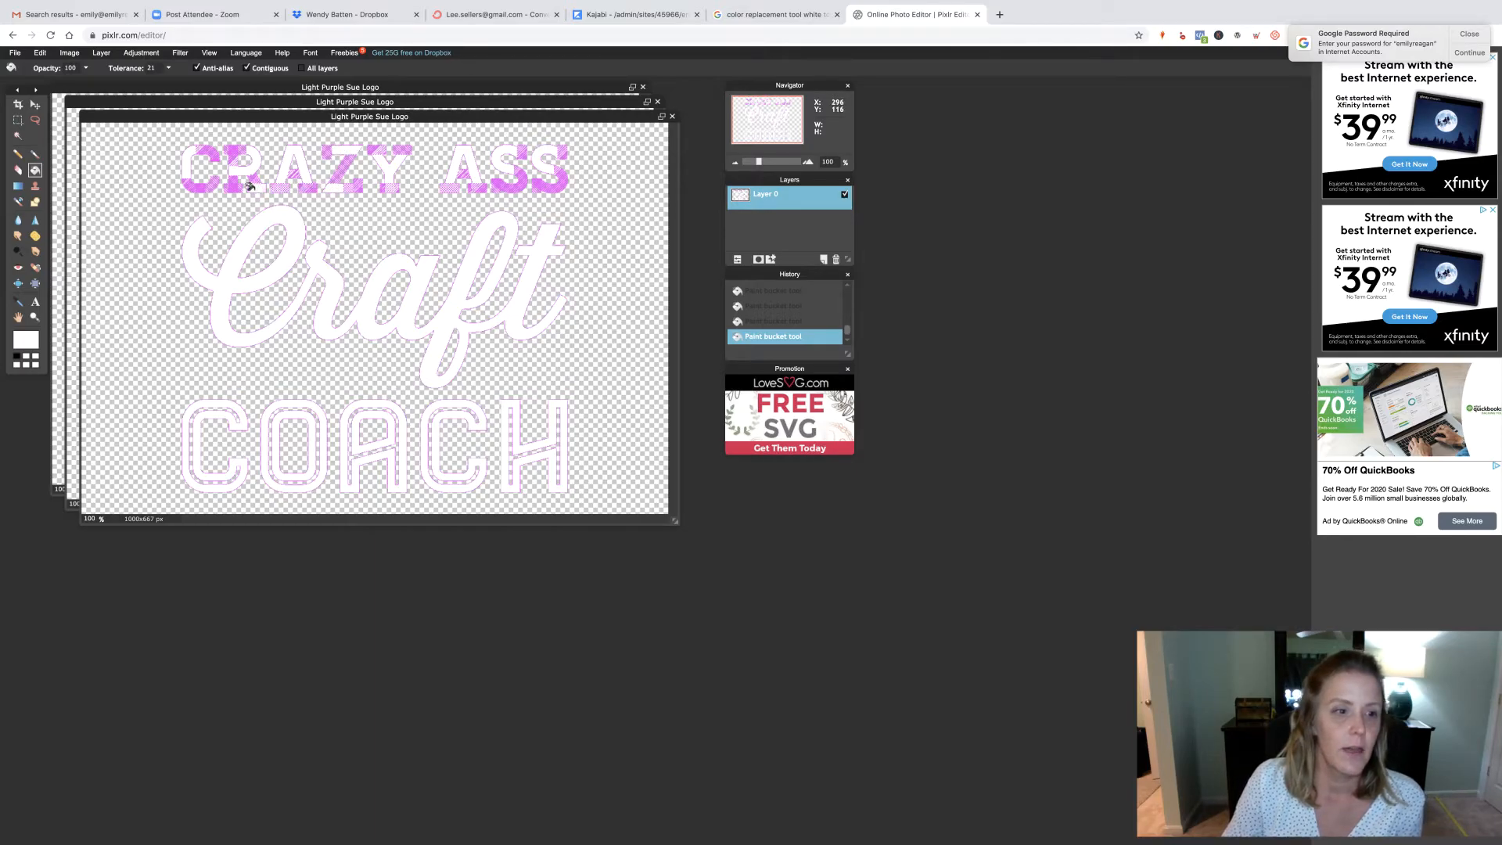
# Brush over the whole logo with the Dodge tool at Highlights range and exposure 50 to whiten the remaining purple patches and edges.
pyautogui.click(17, 251)
pyautogui.moveTo(202, 176)
pyautogui.mouseDown()
pyautogui.moveTo(510, 149)
pyautogui.moveTo(280, 151)
pyautogui.moveTo(563, 150)
pyautogui.moveTo(282, 185)
pyautogui.moveTo(572, 169)
pyautogui.moveTo(396, 186)
pyautogui.moveTo(400, 167)
pyautogui.moveTo(195, 177)
pyautogui.mouseUp()
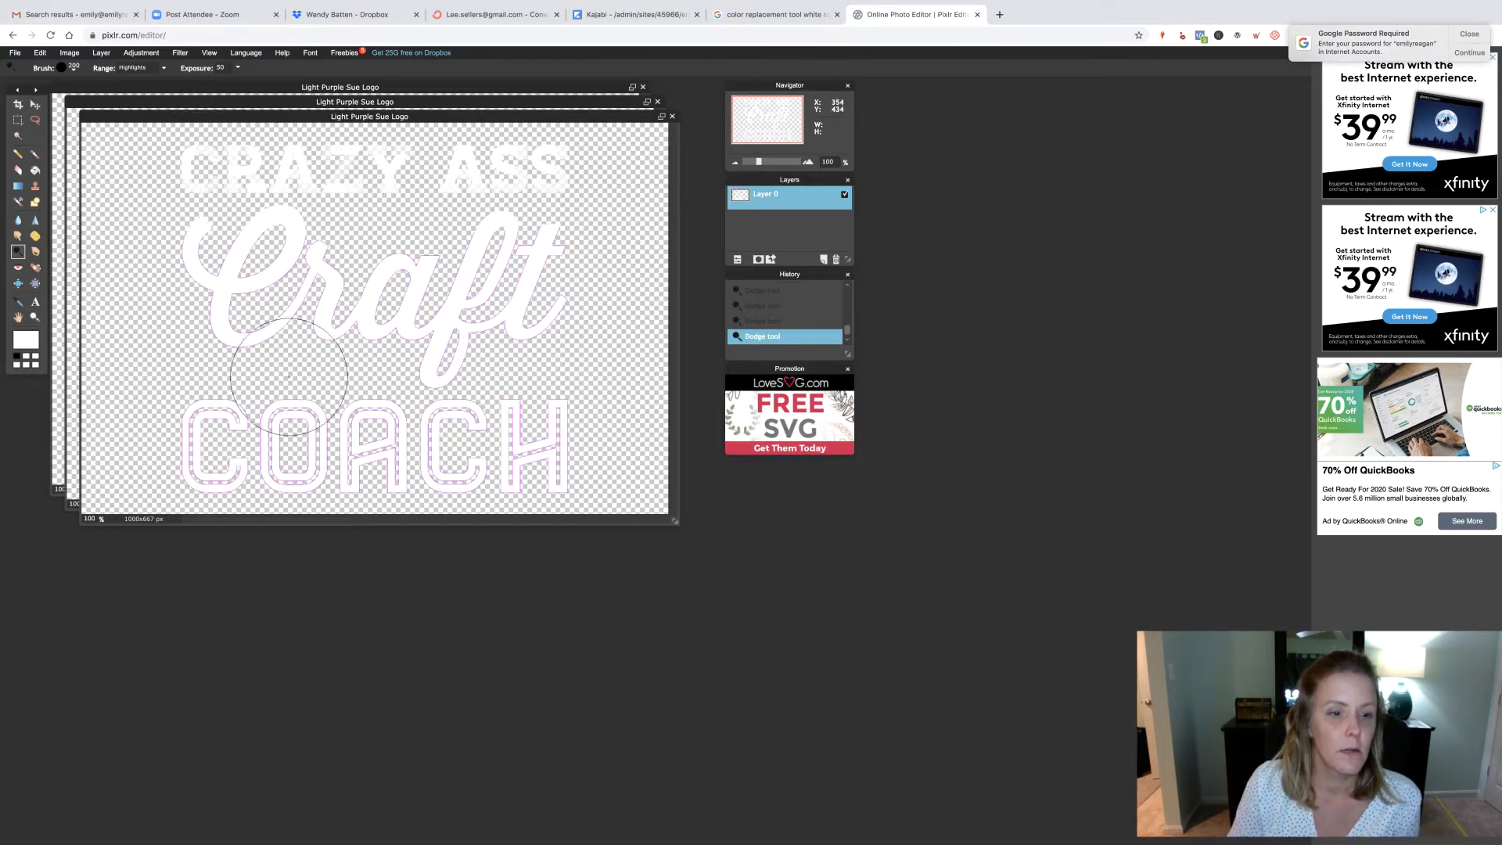
pyautogui.moveTo(502, 443)
pyautogui.mouseDown()
pyautogui.moveTo(543, 432)
pyautogui.moveTo(553, 452)
pyautogui.moveTo(419, 453)
pyautogui.moveTo(456, 424)
pyautogui.moveTo(361, 454)
pyautogui.moveTo(223, 455)
pyautogui.moveTo(198, 420)
pyautogui.moveTo(209, 314)
pyautogui.moveTo(187, 277)
pyautogui.moveTo(269, 253)
pyautogui.moveTo(247, 307)
pyautogui.moveTo(402, 277)
pyautogui.moveTo(398, 320)
pyautogui.moveTo(496, 341)
pyautogui.moveTo(447, 352)
pyautogui.moveTo(502, 263)
pyautogui.moveTo(541, 259)
pyautogui.moveTo(563, 294)
pyautogui.mouseUp()
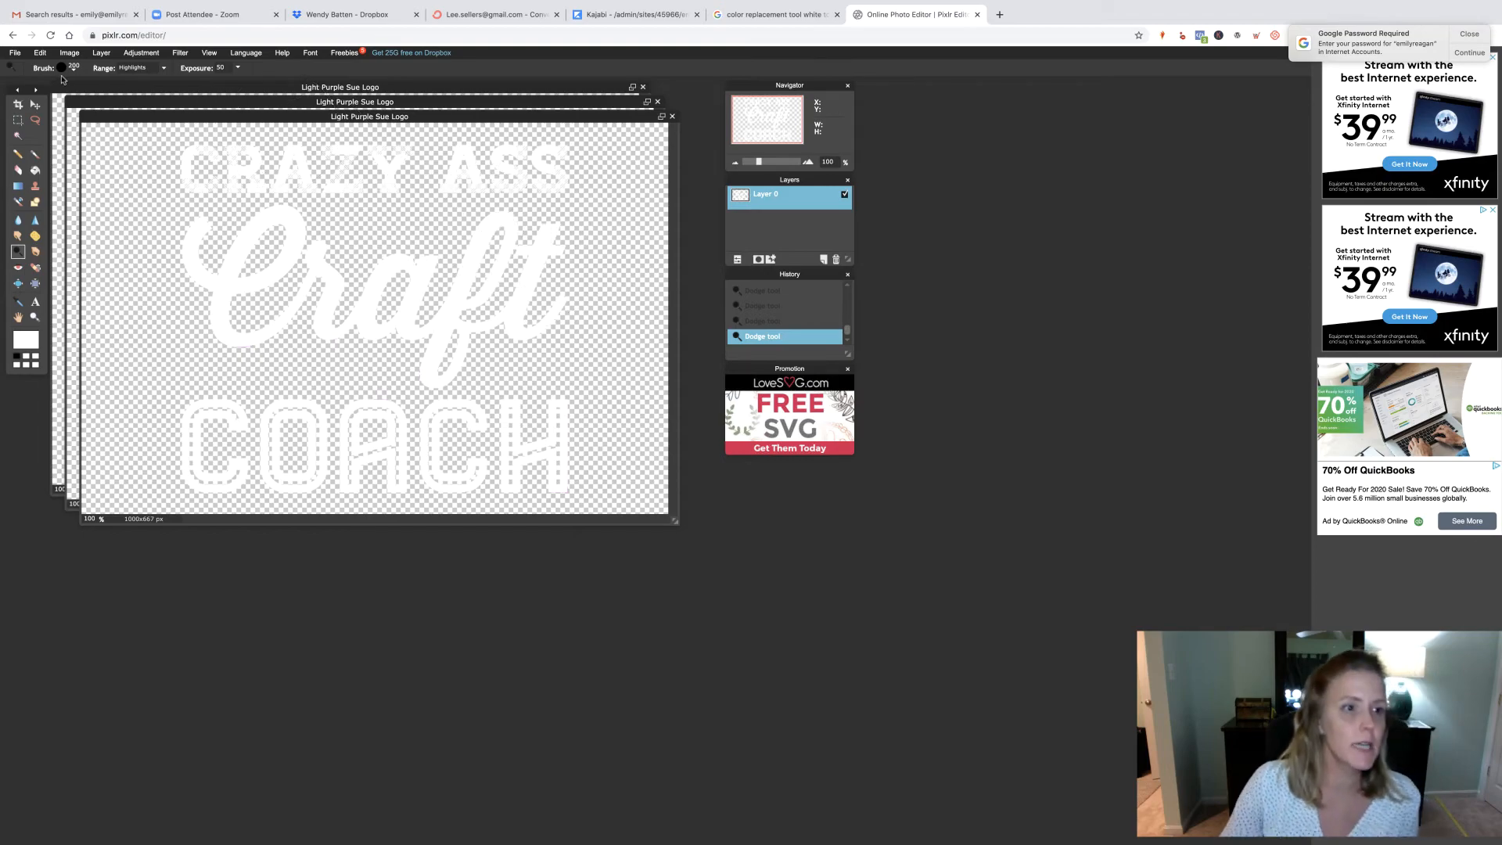
# Save the white logo to Downloads as a full-quality transparent PNG, named White plus the client's first name and Logo.
pyautogui.click(15, 53)
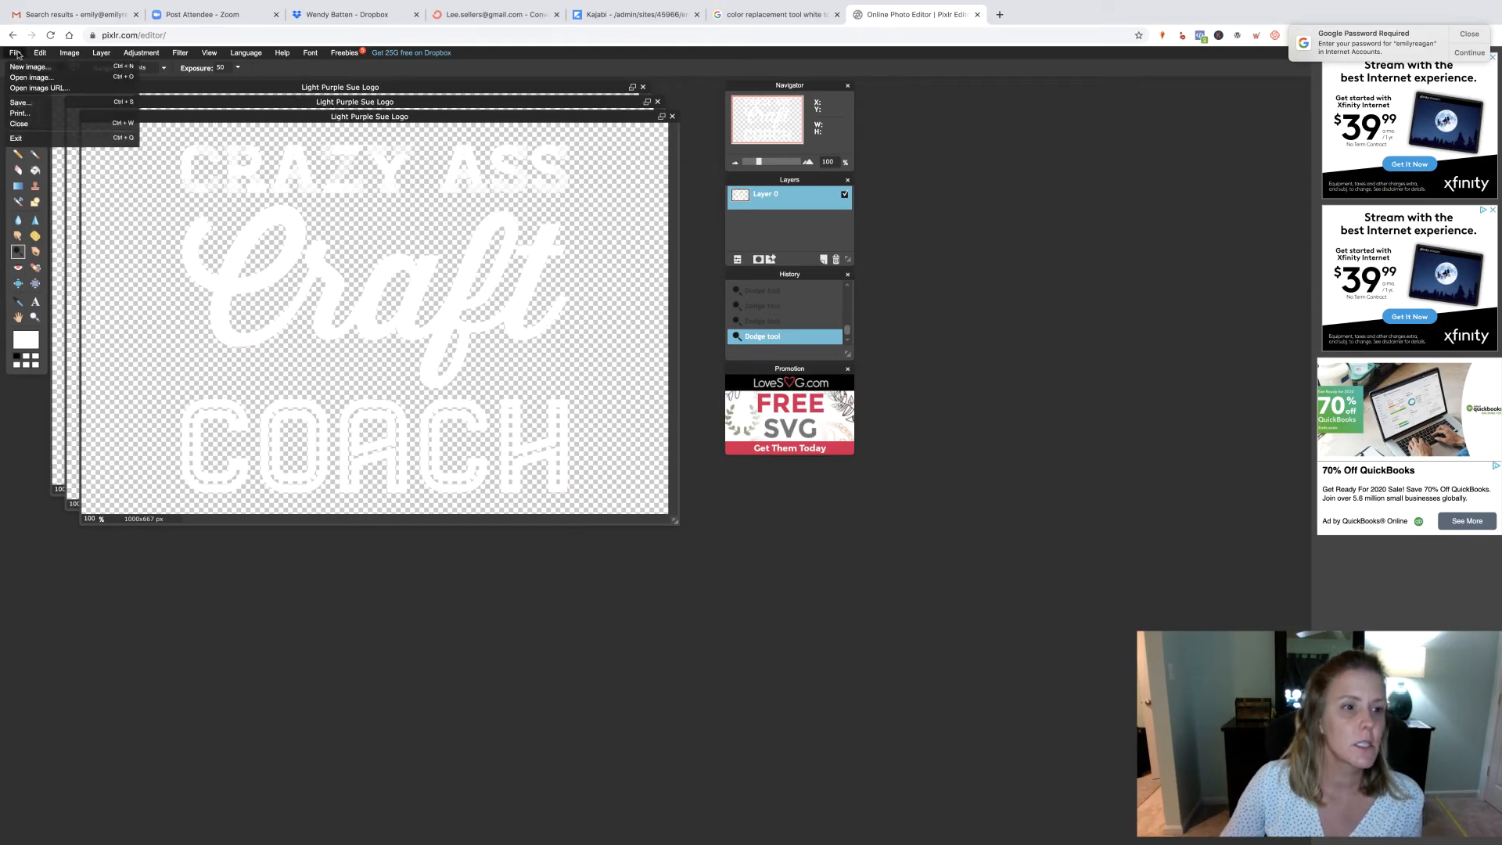
pyautogui.click(95, 105)
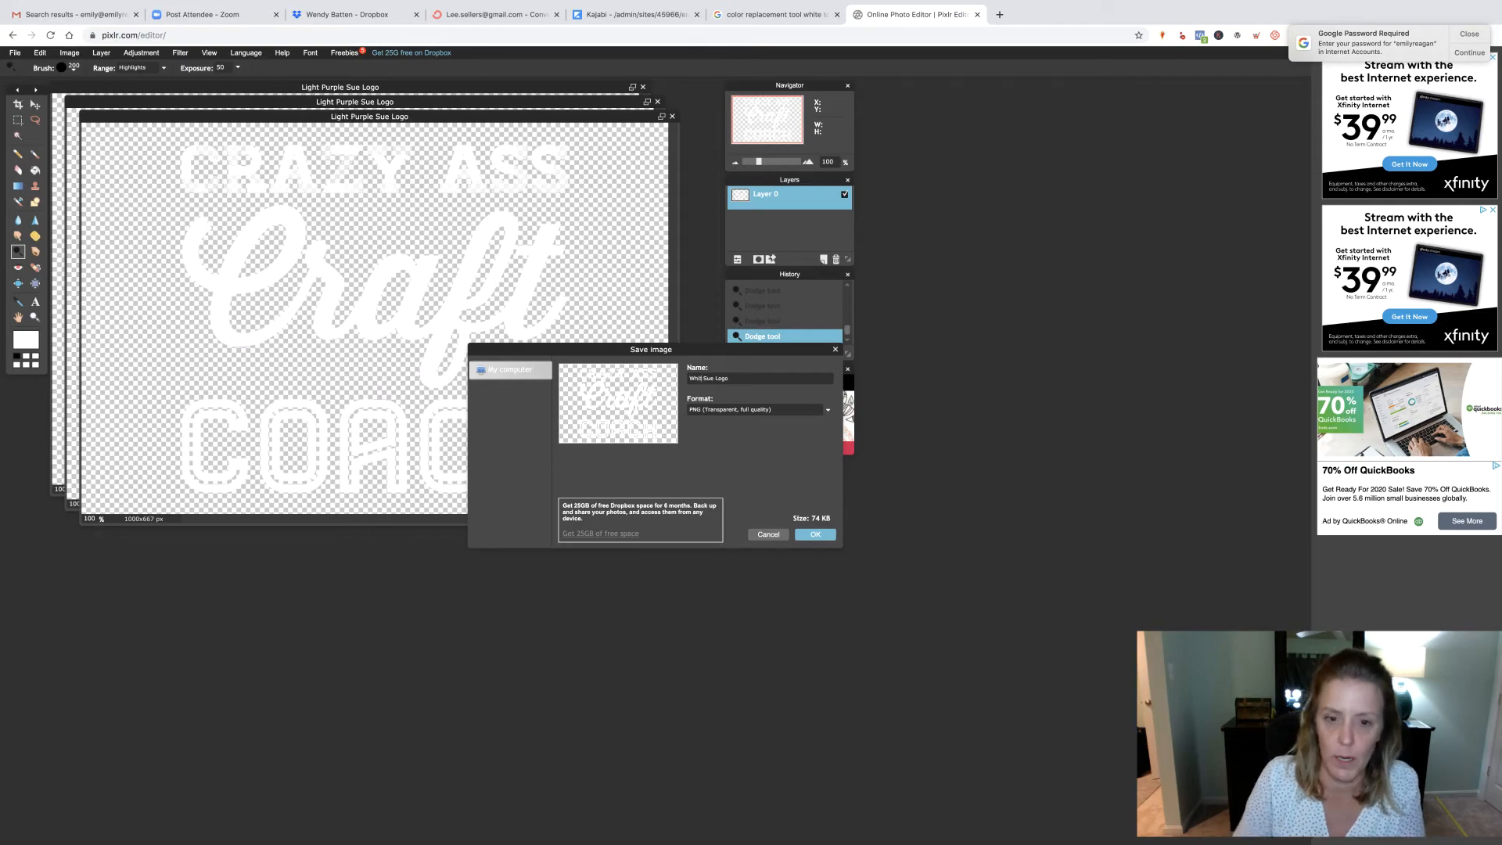
pyautogui.click(825, 537)
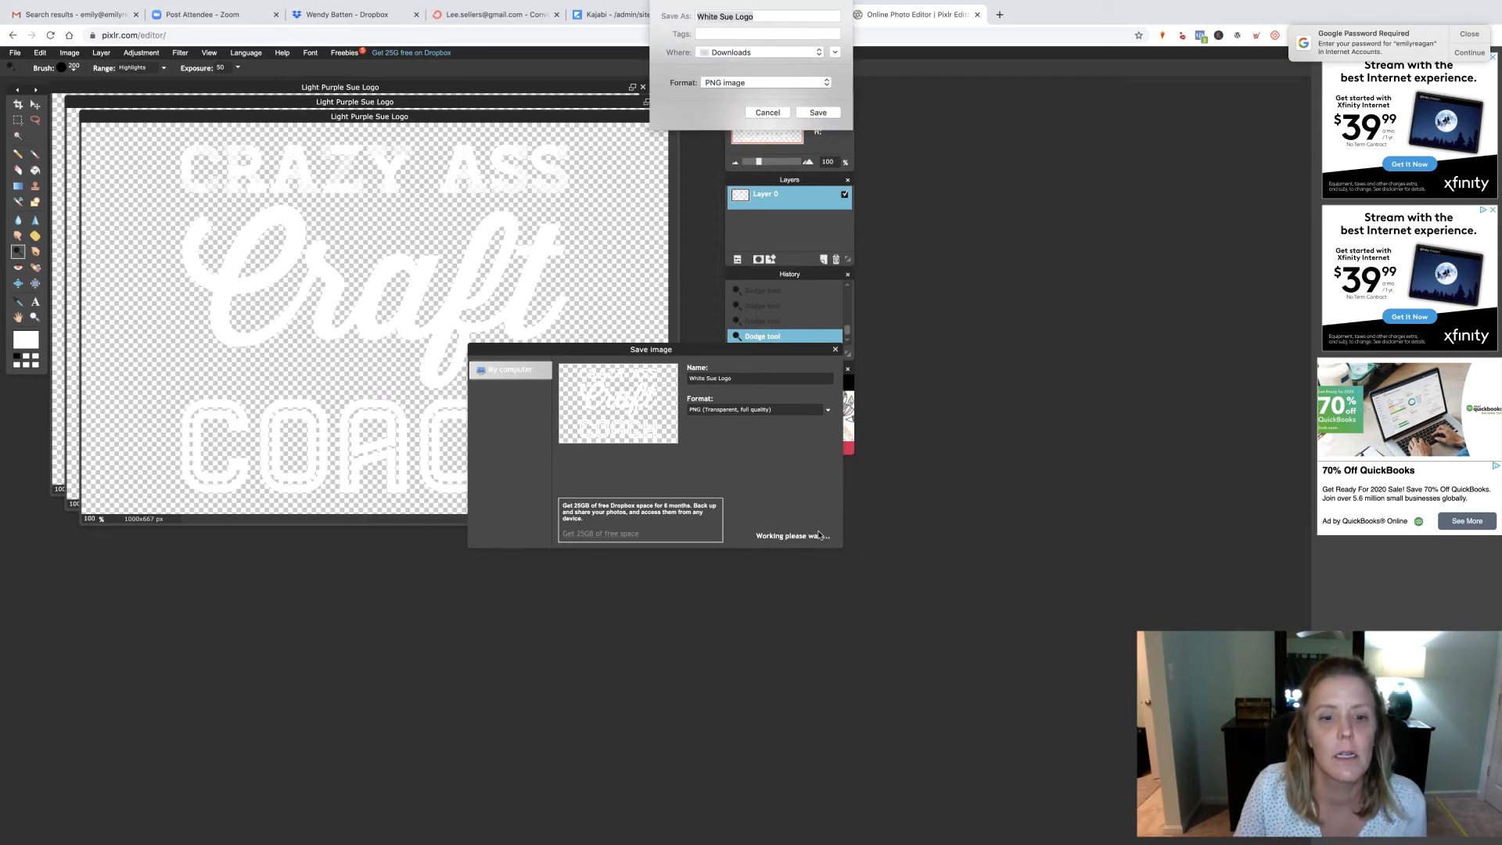
pyautogui.click(818, 113)
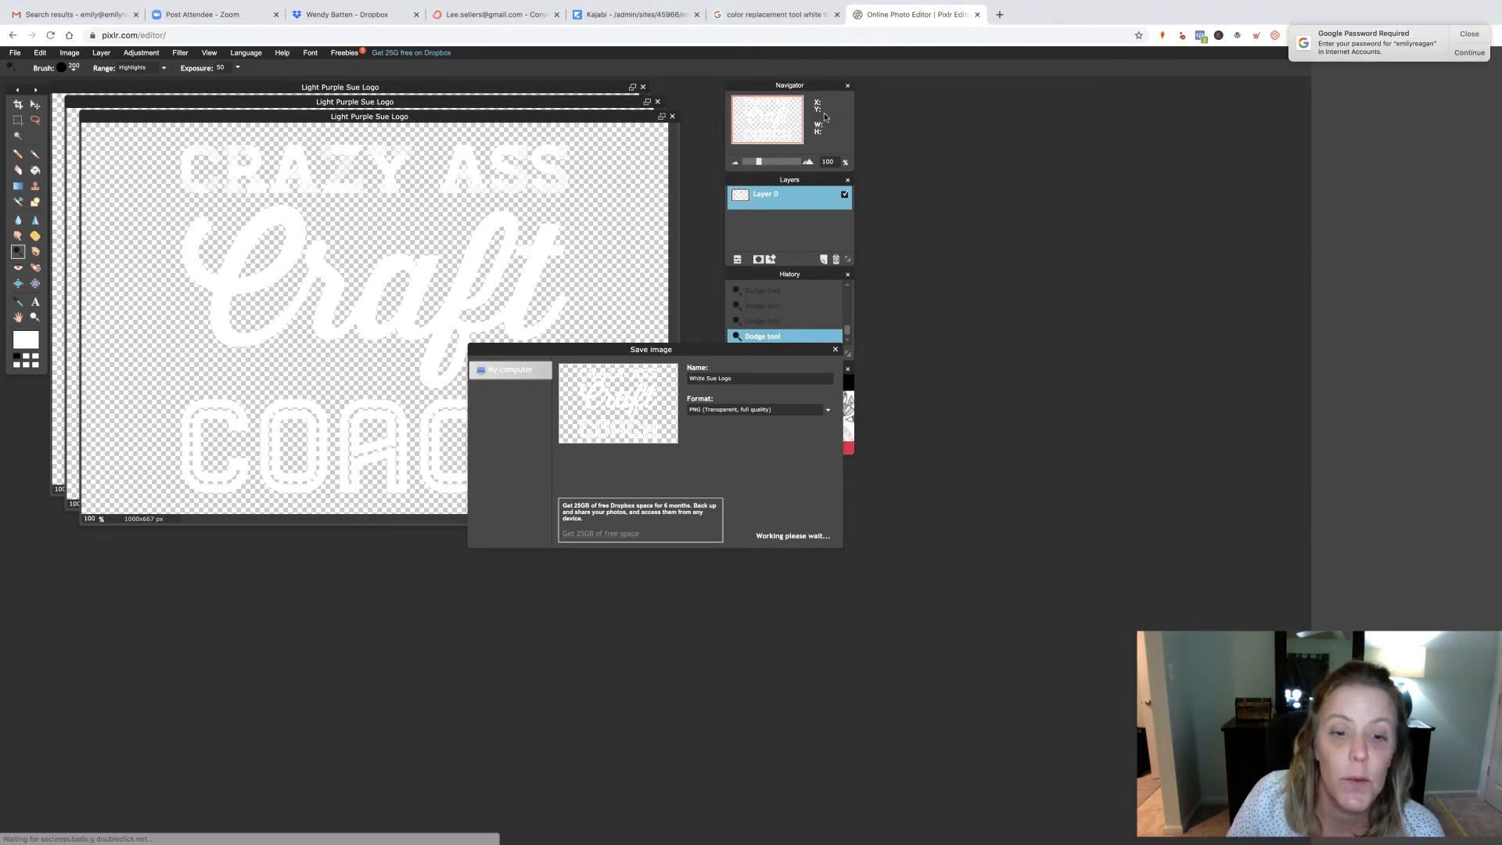
# Lower the white logo's brightness to -100 with the Brightness & Contrast adjustment to turn the lettering black.
pyautogui.click(141, 52)
pyautogui.click(157, 67)
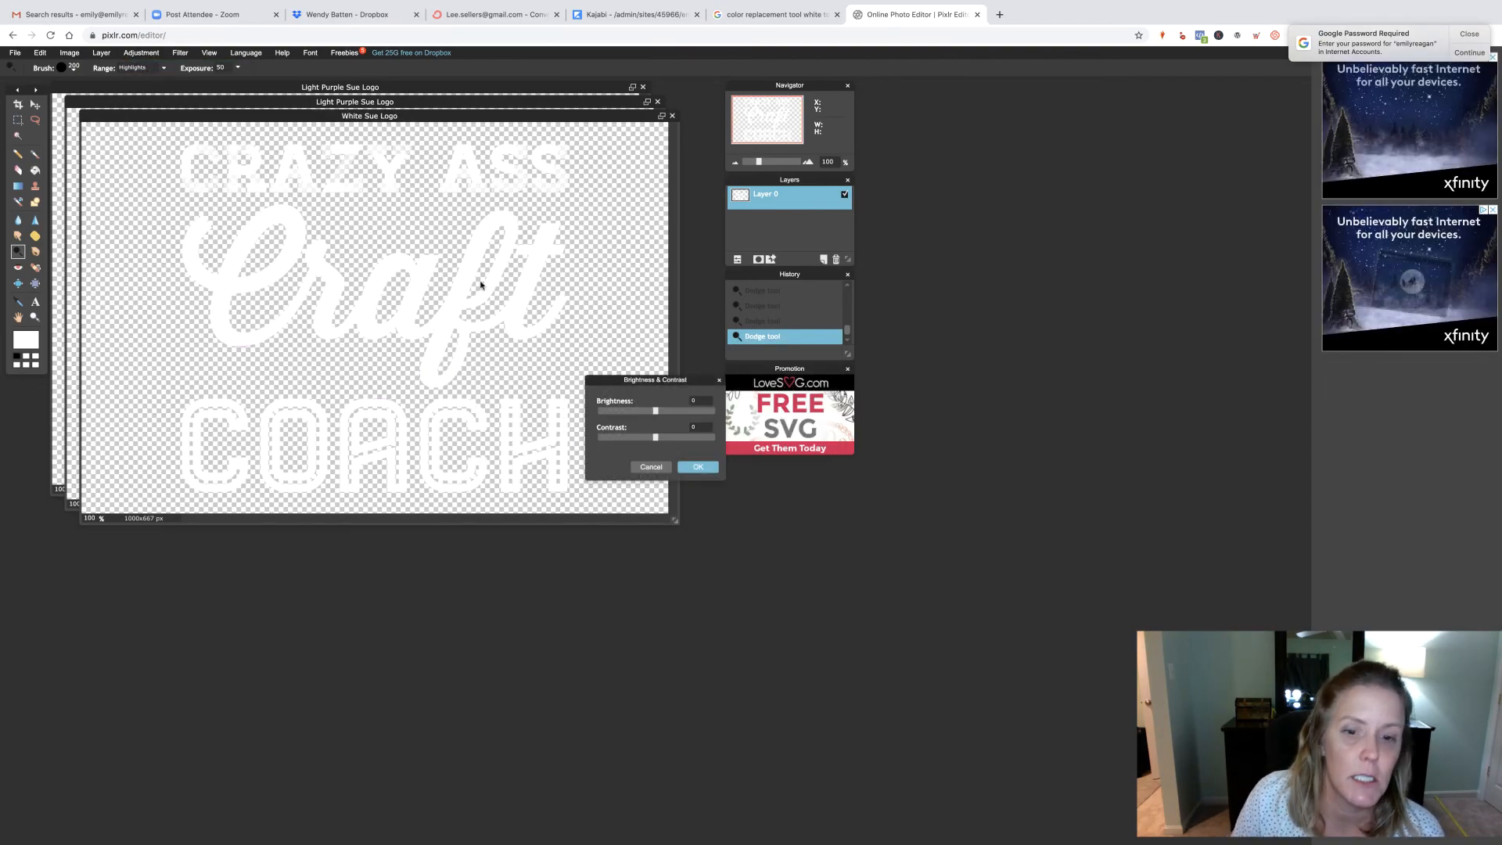
pyautogui.moveTo(657, 414); pyautogui.dragTo(594, 424)
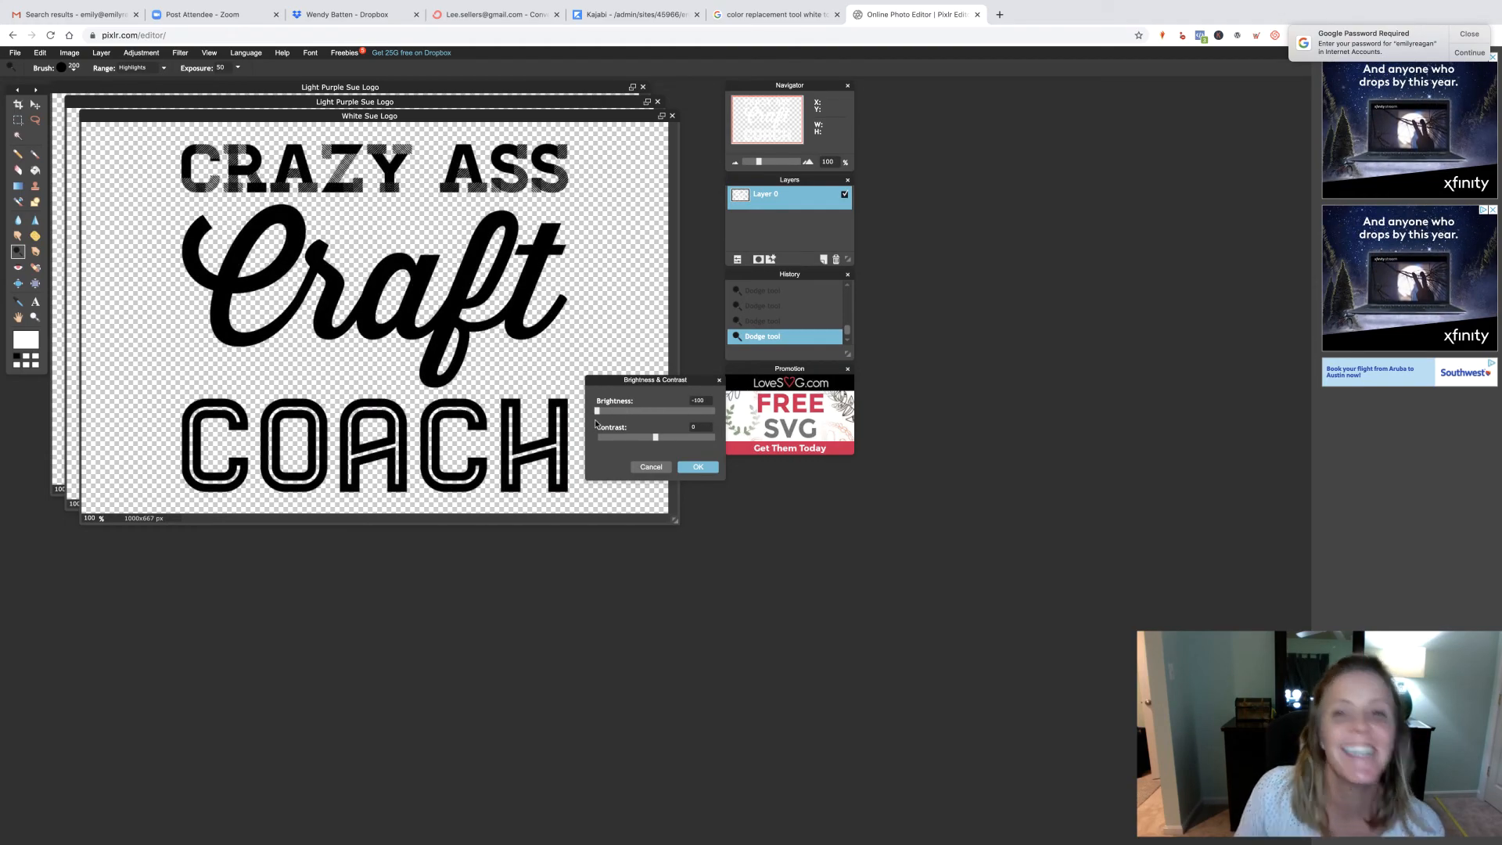